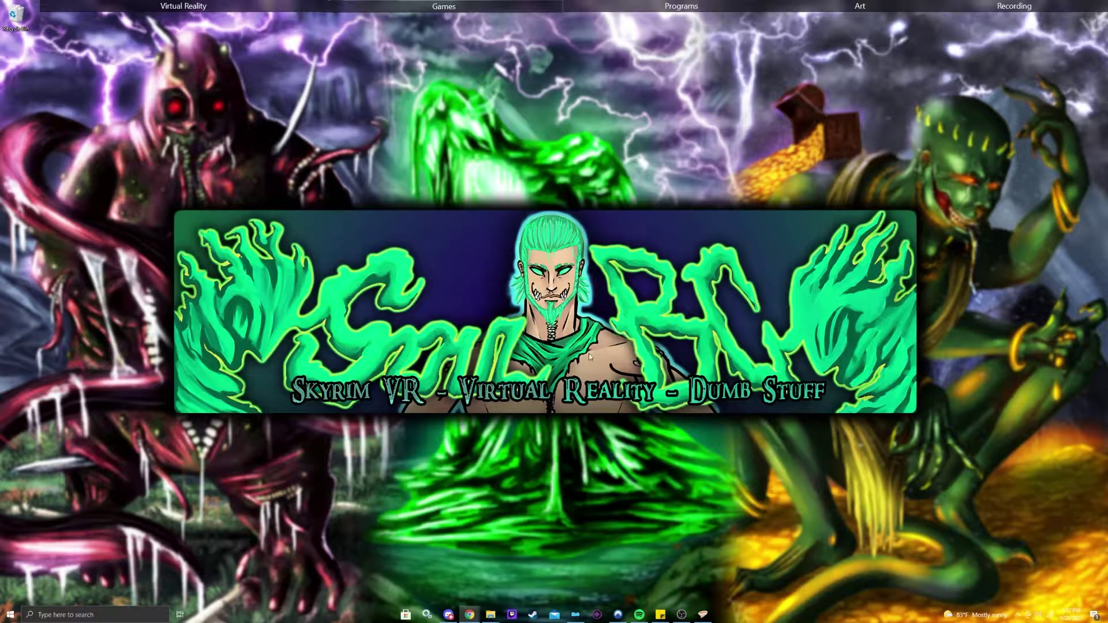
- Switch to Vortex, view the Skyrim VR mod list and return to the dashboard
left_click(705, 614)
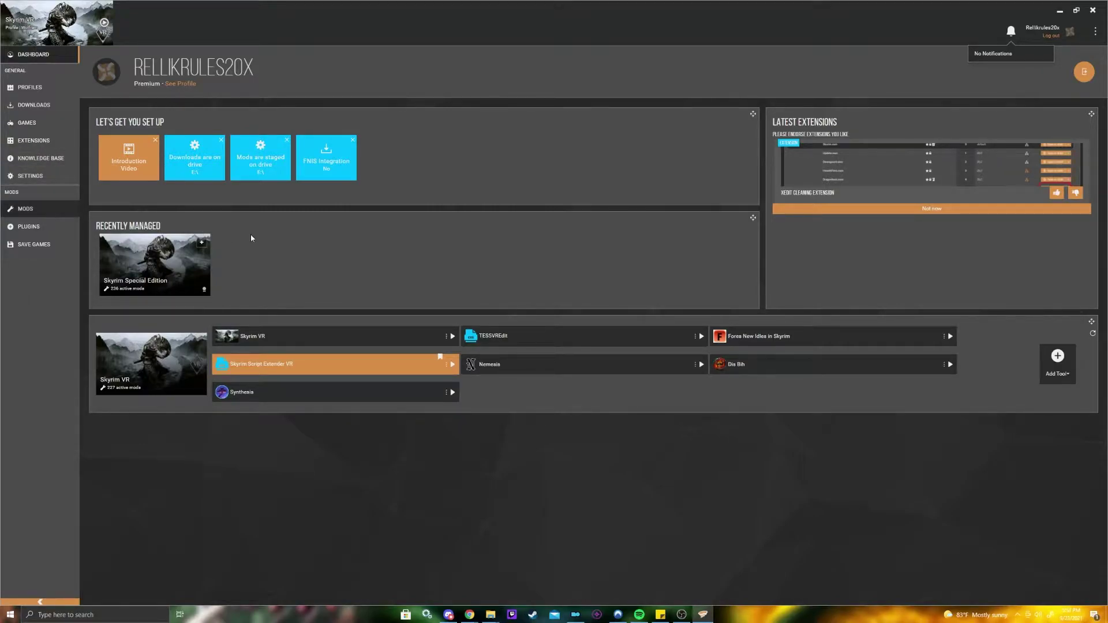
left_click(25, 208)
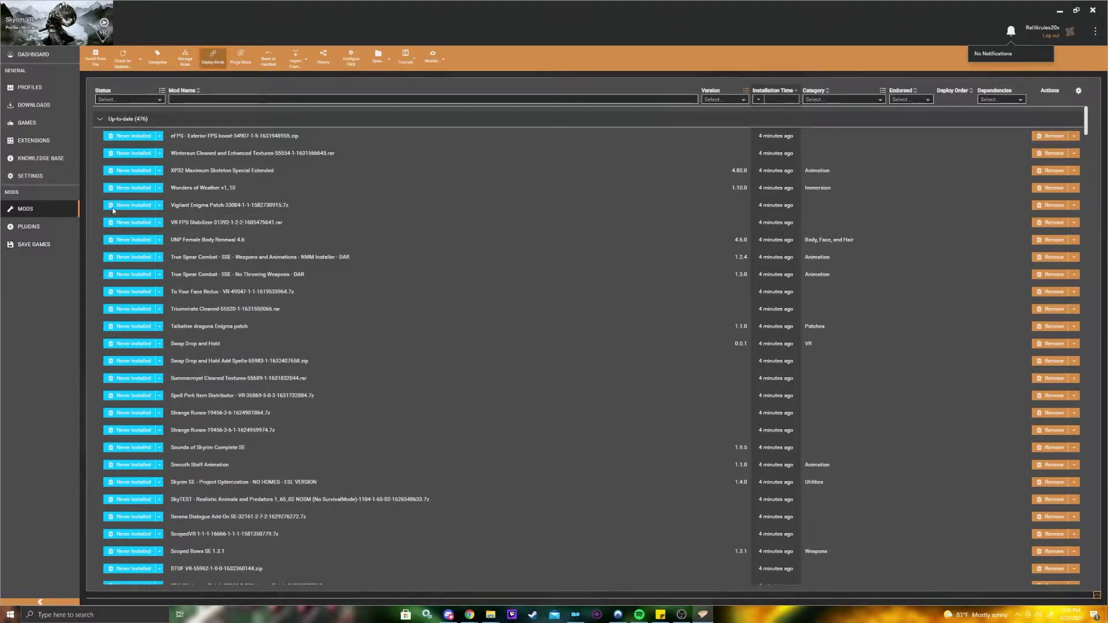
left_click(30, 56)
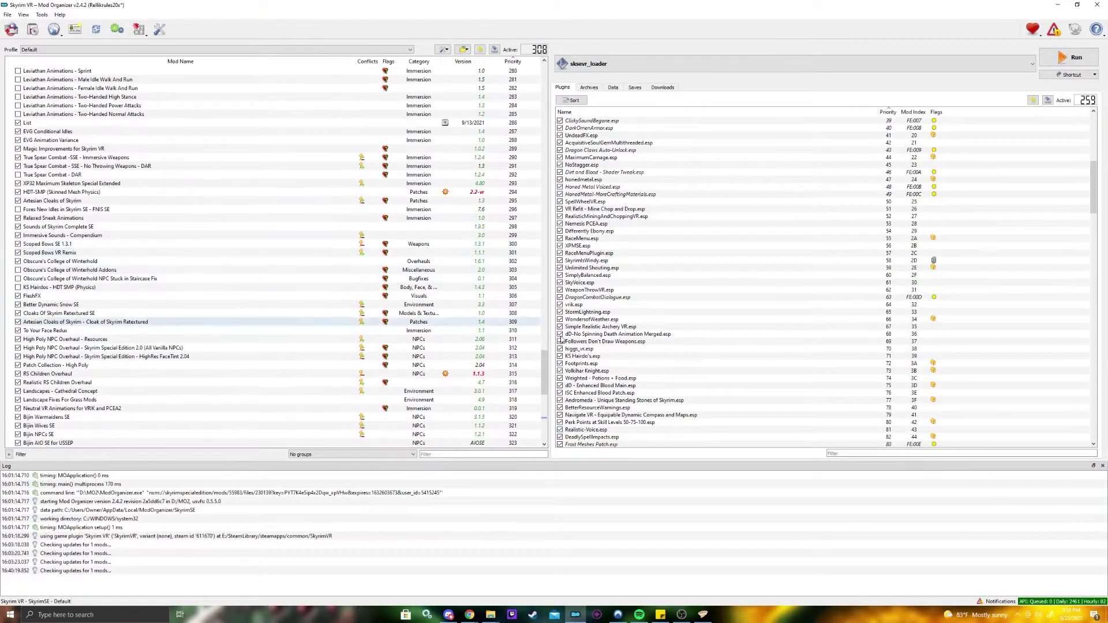
- Examine the conflicts of early-priority mods such as aMidianBorn Book of Silence, All Geared Up Derivative and Acquisitive Soul Gems
scroll(525, 80, "up", 20)
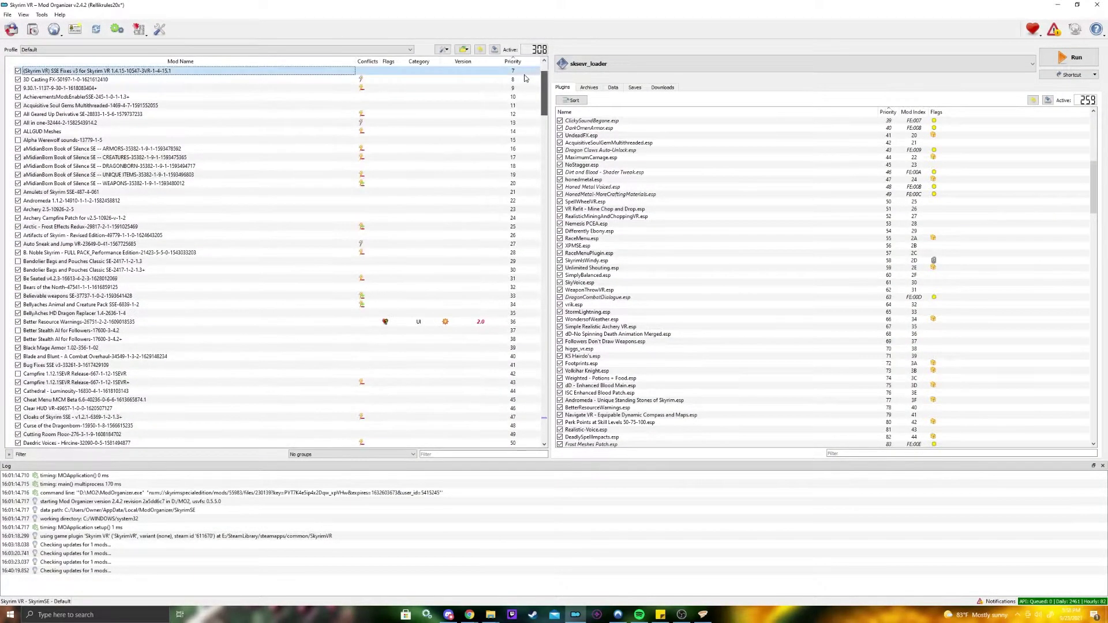
left_click(128, 149)
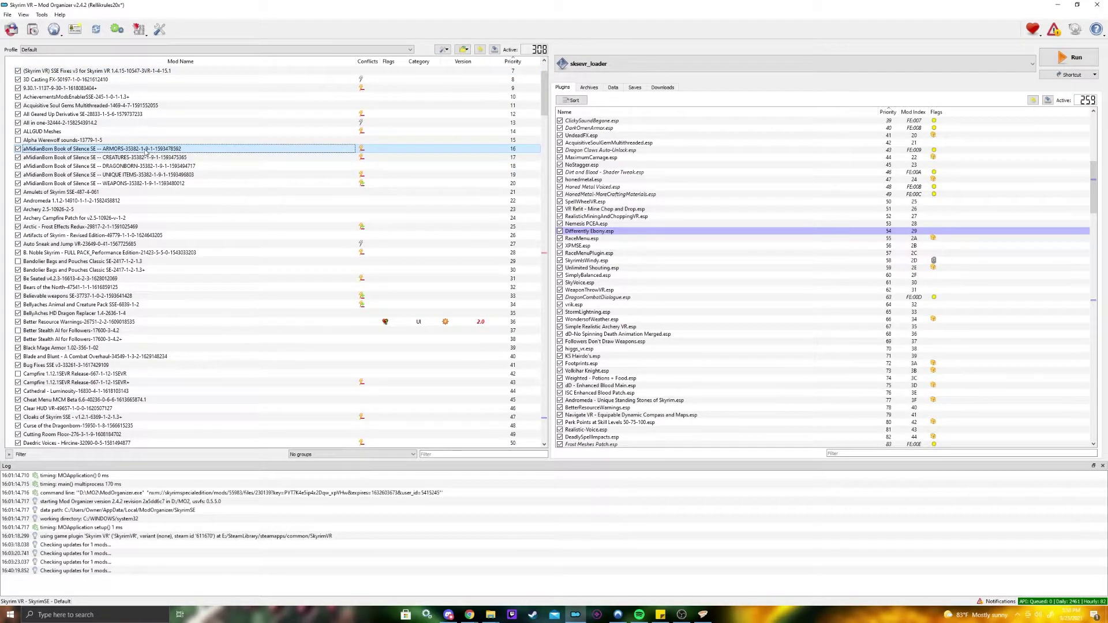
left_click(78, 141)
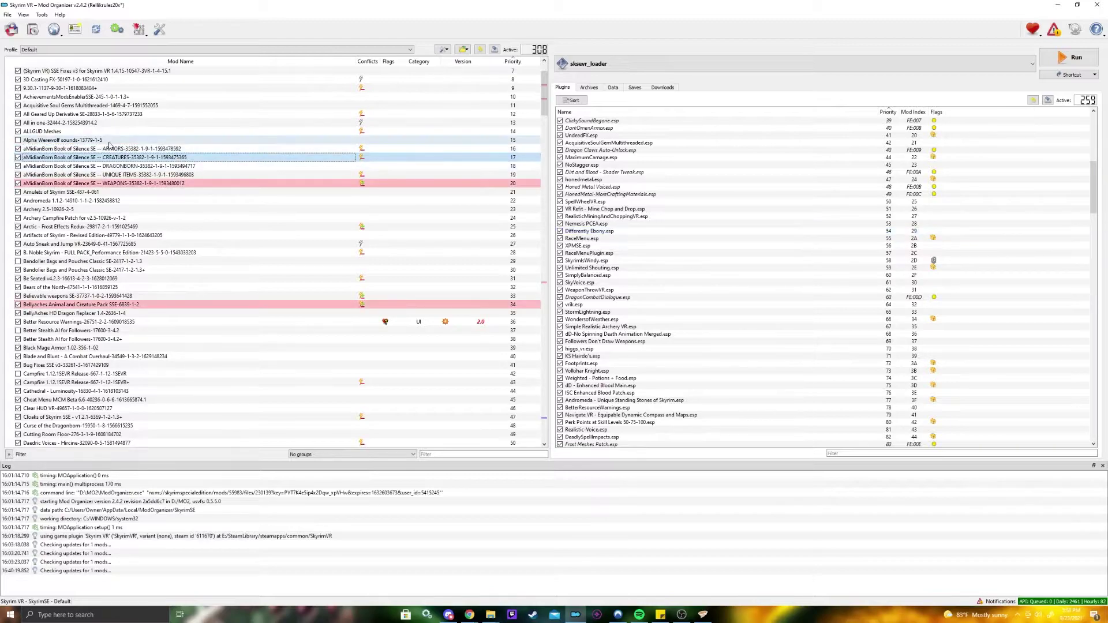
left_click(122, 115)
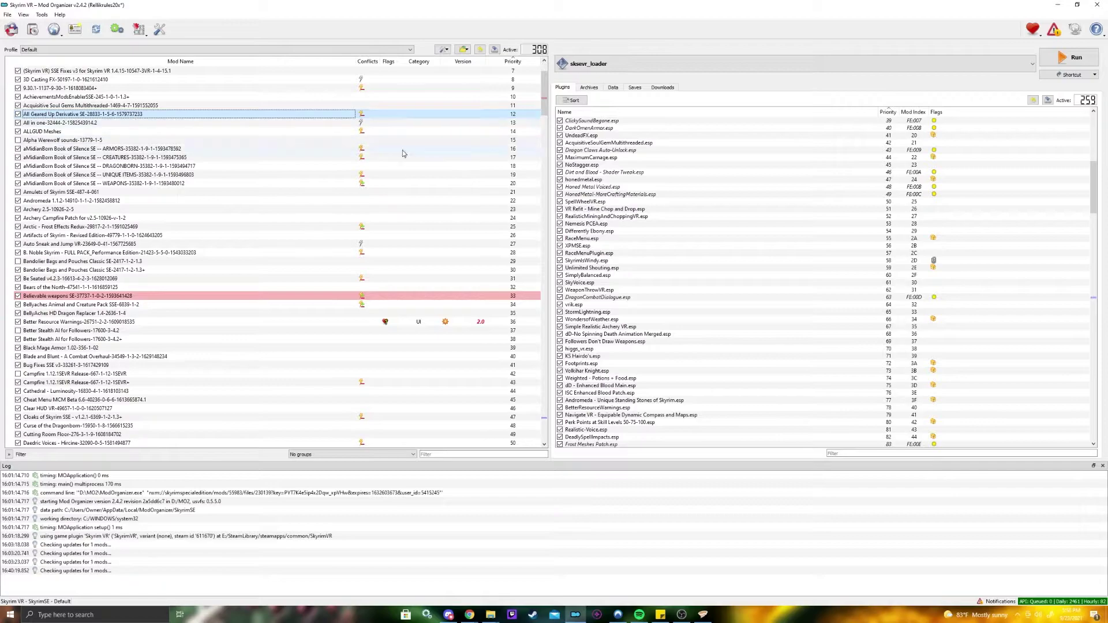
scroll(173, 162, "up", 3)
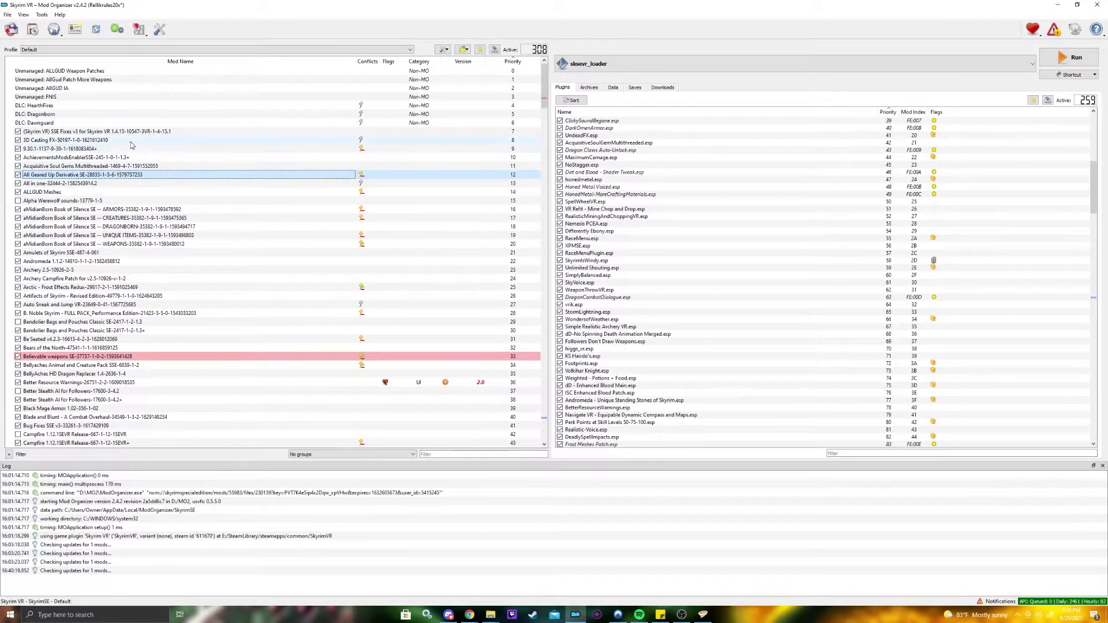
left_click(144, 166)
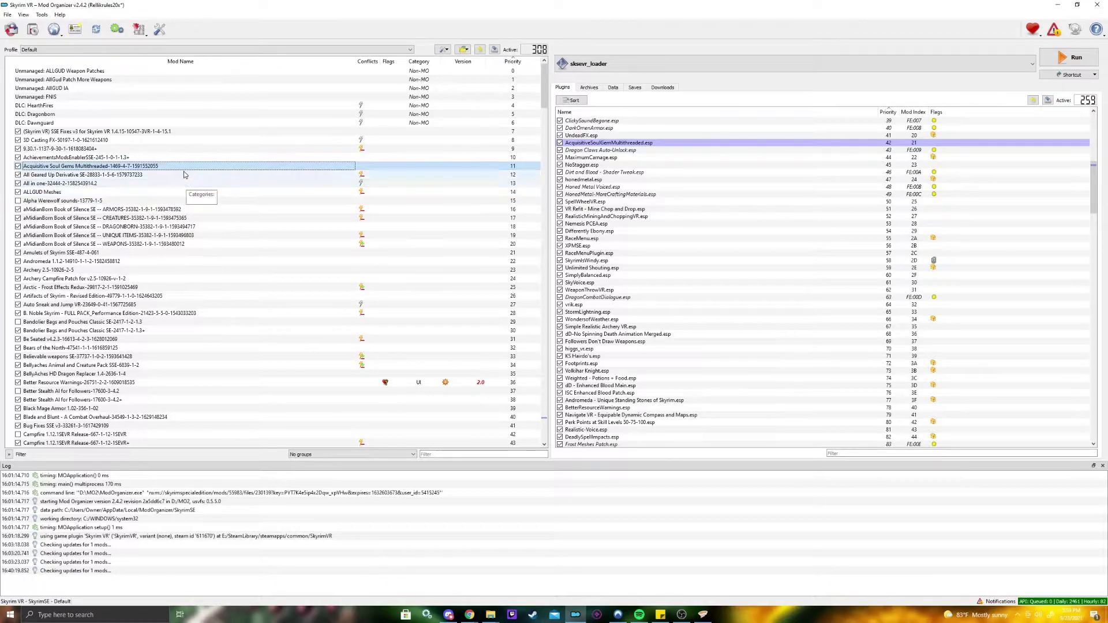
- Look through the rest of the mod list to its highest-priority entries, checking their categories and versions
scroll(518, 123, "down", 9)
scroll(518, 123, "down", 20)
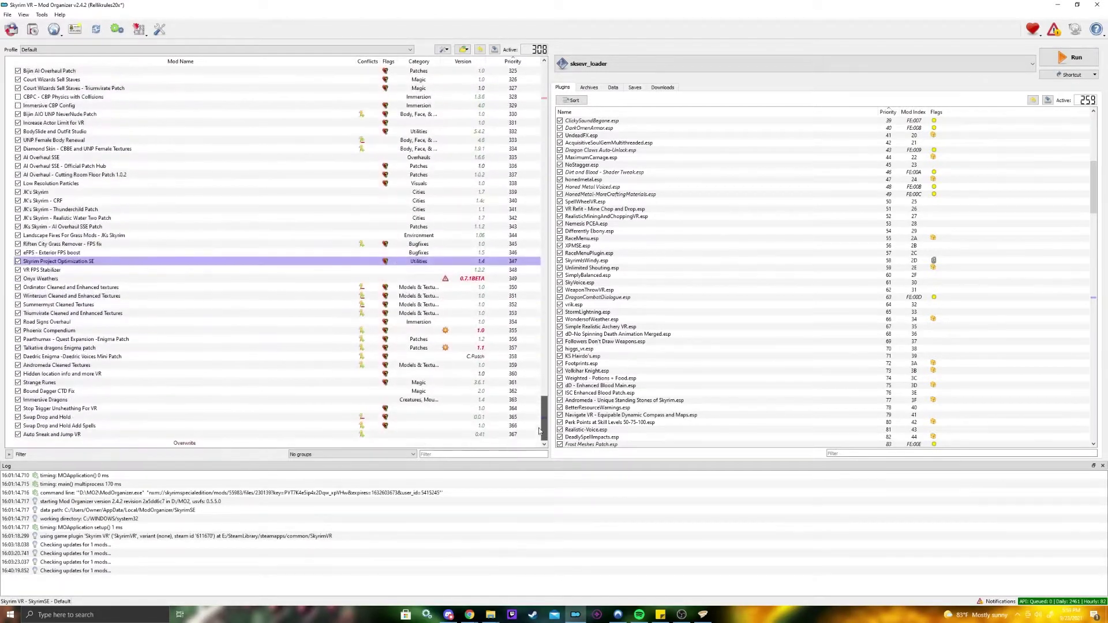
scroll(130, 203, "up", 8)
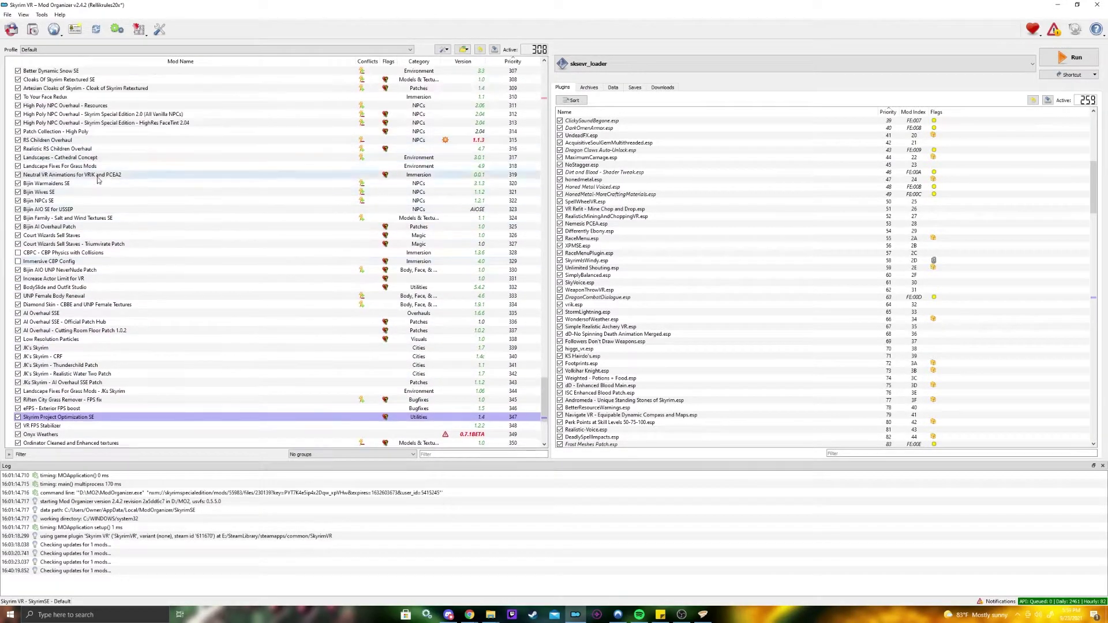
scroll(110, 183, "up", 6)
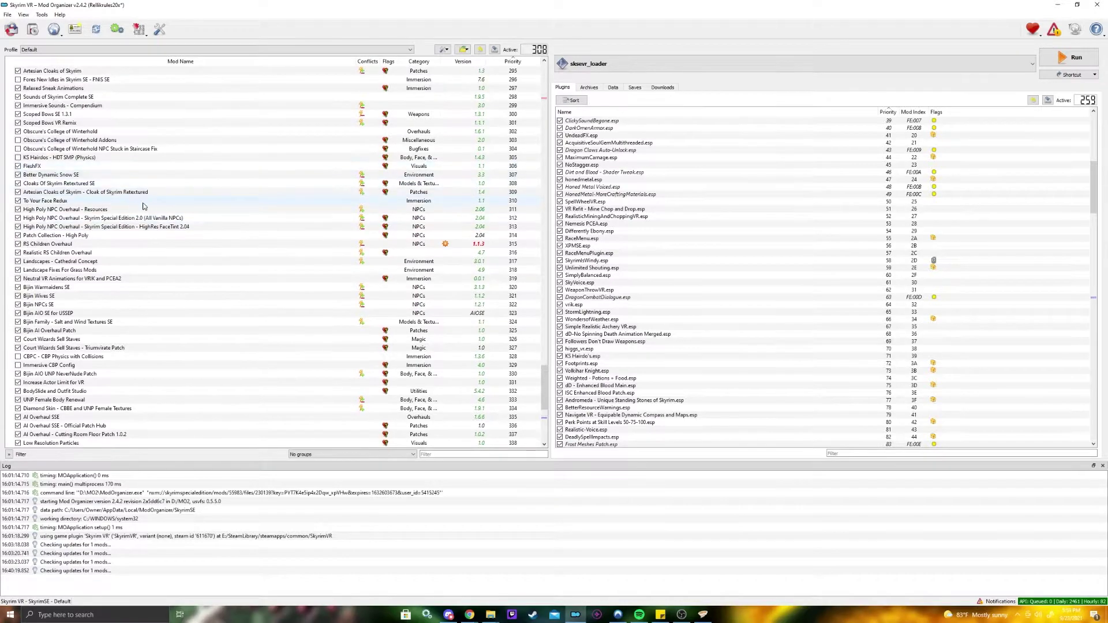
scroll(110, 187, "up", 1)
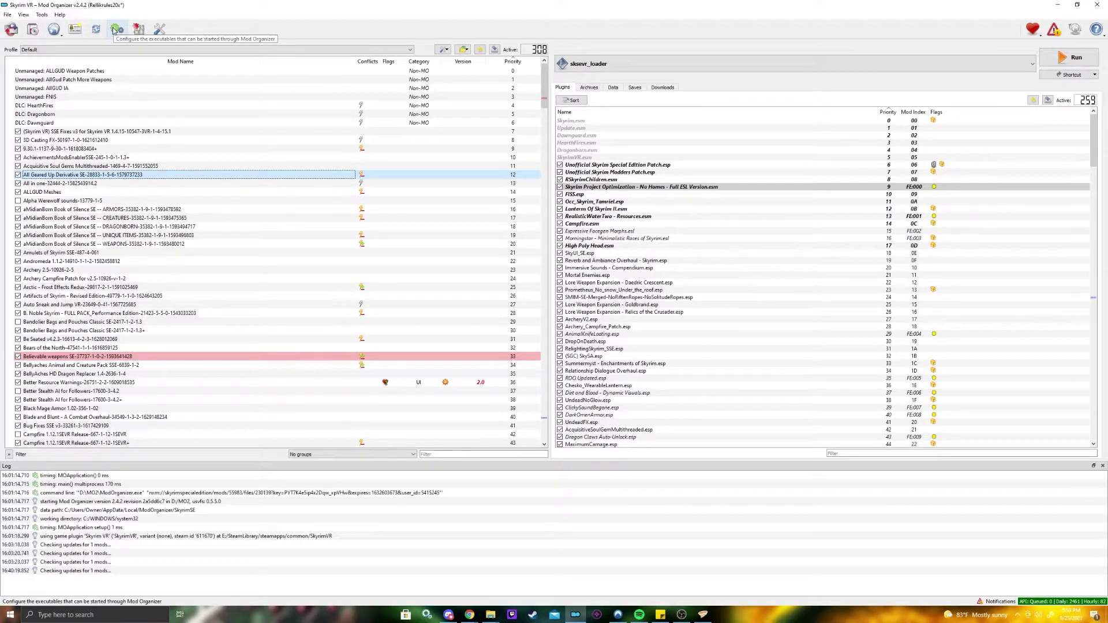
- Open the program settings, review the general and Nexus account options, and close the settings
left_click(24, 14)
mouse_move(59, 15)
left_click(172, 22)
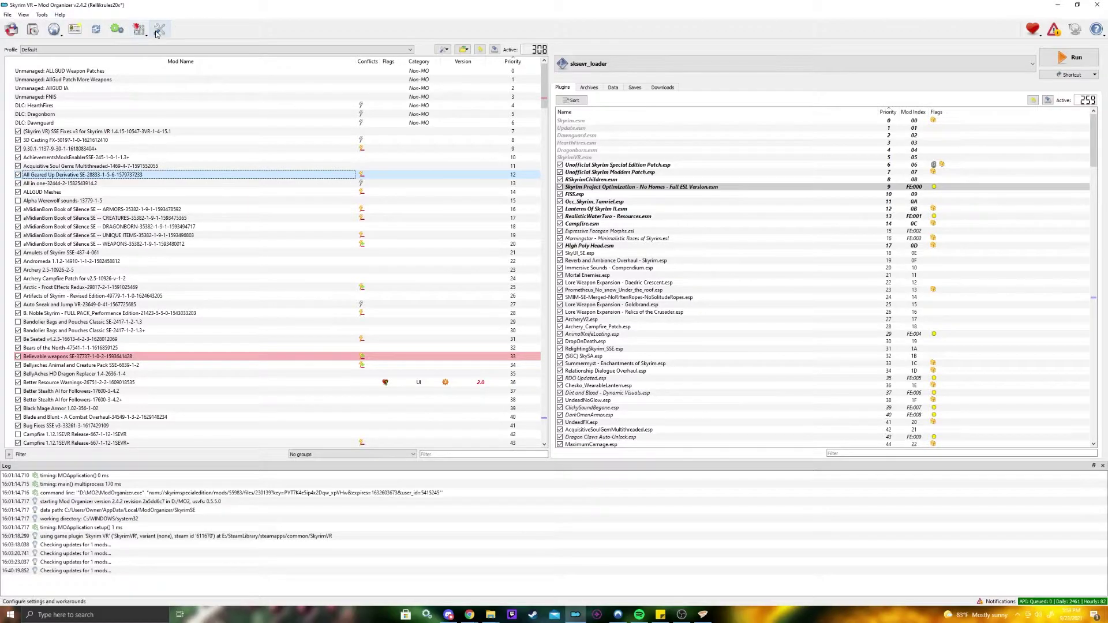
left_click(159, 29)
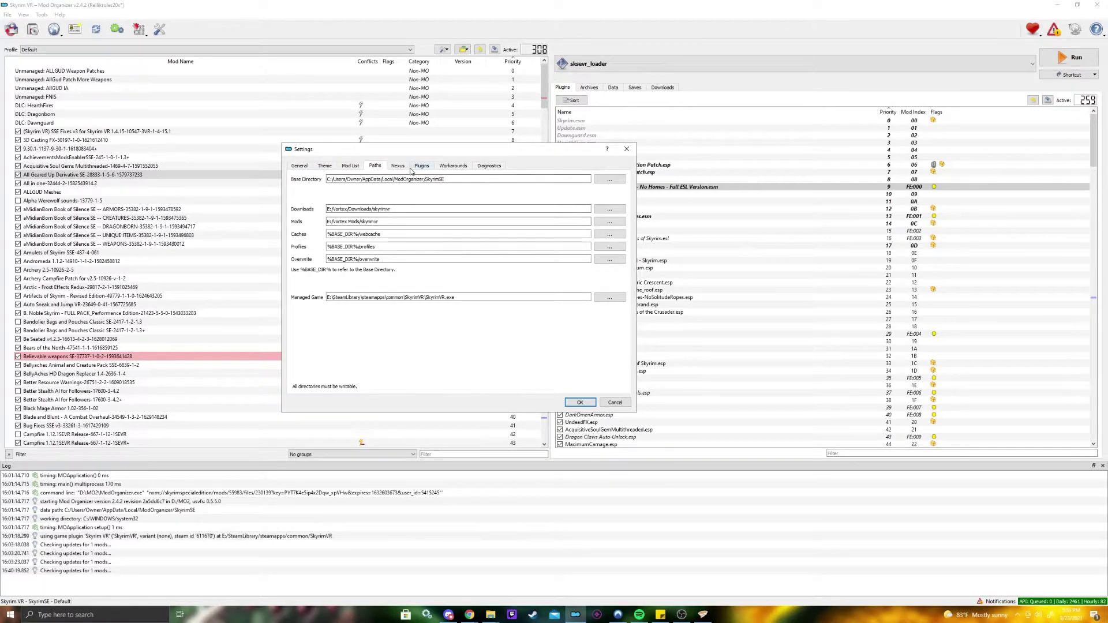
left_click(301, 166)
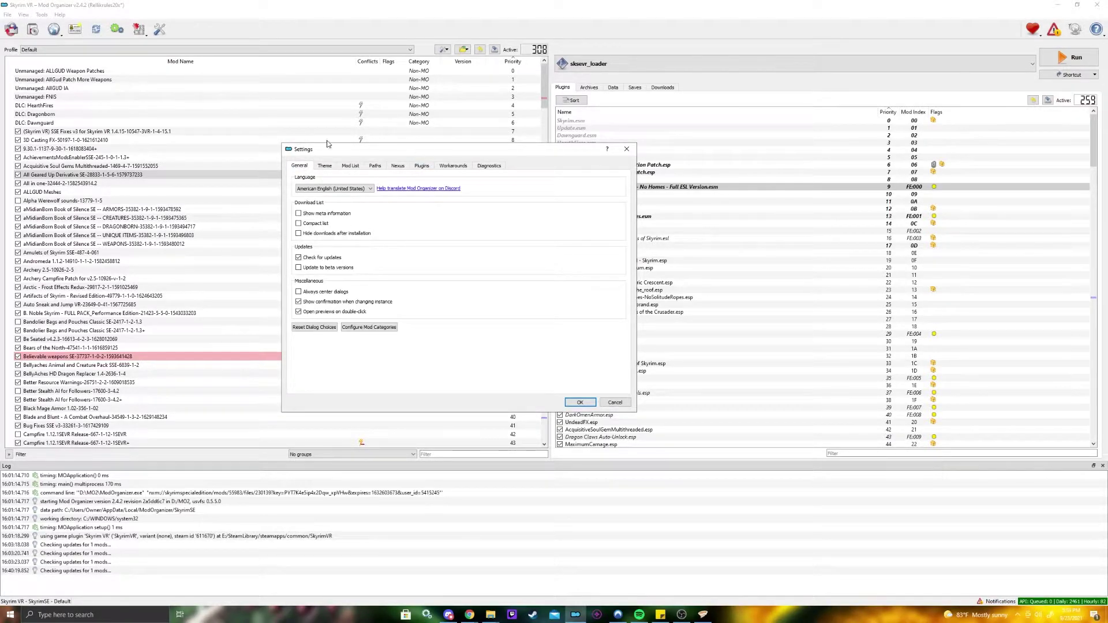
left_click(399, 166)
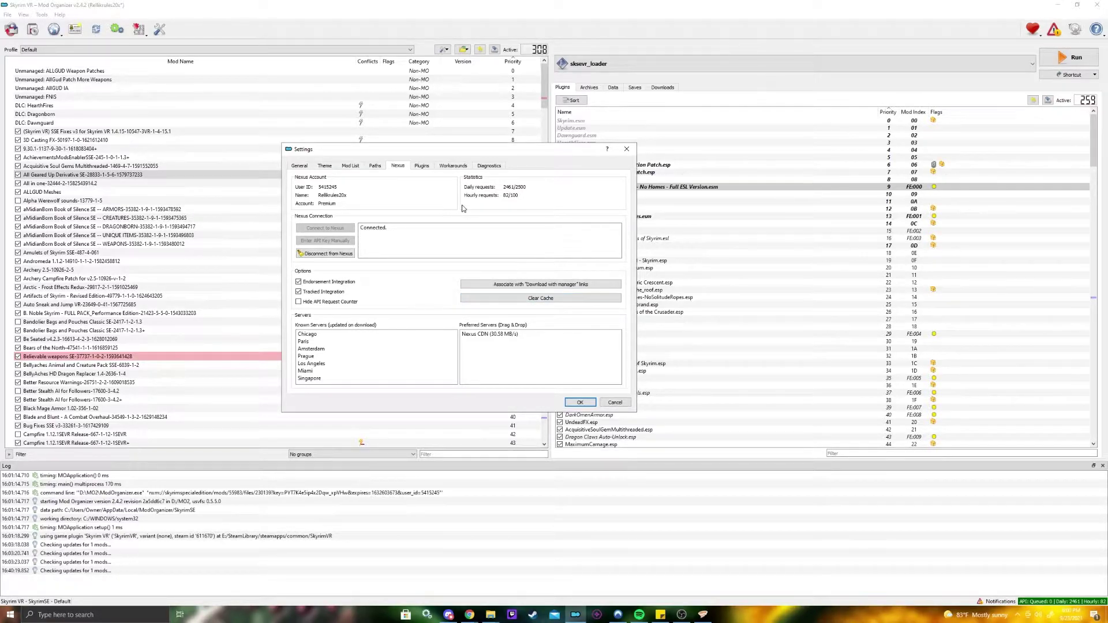
left_click(492, 297)
left_click_drag(527, 149, 455, 130)
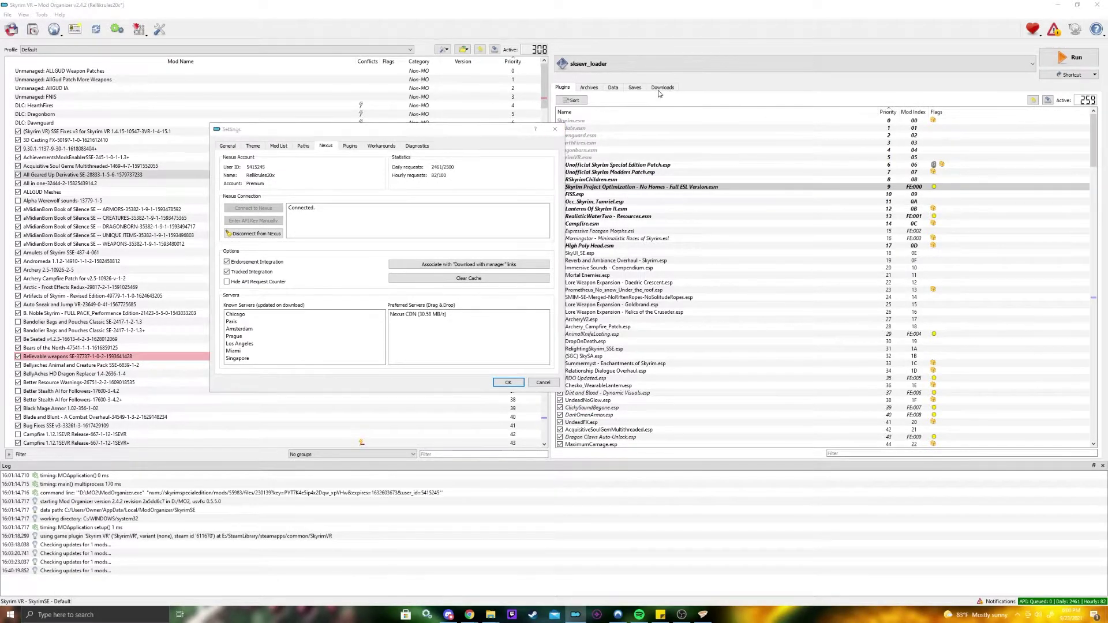
left_click(555, 130)
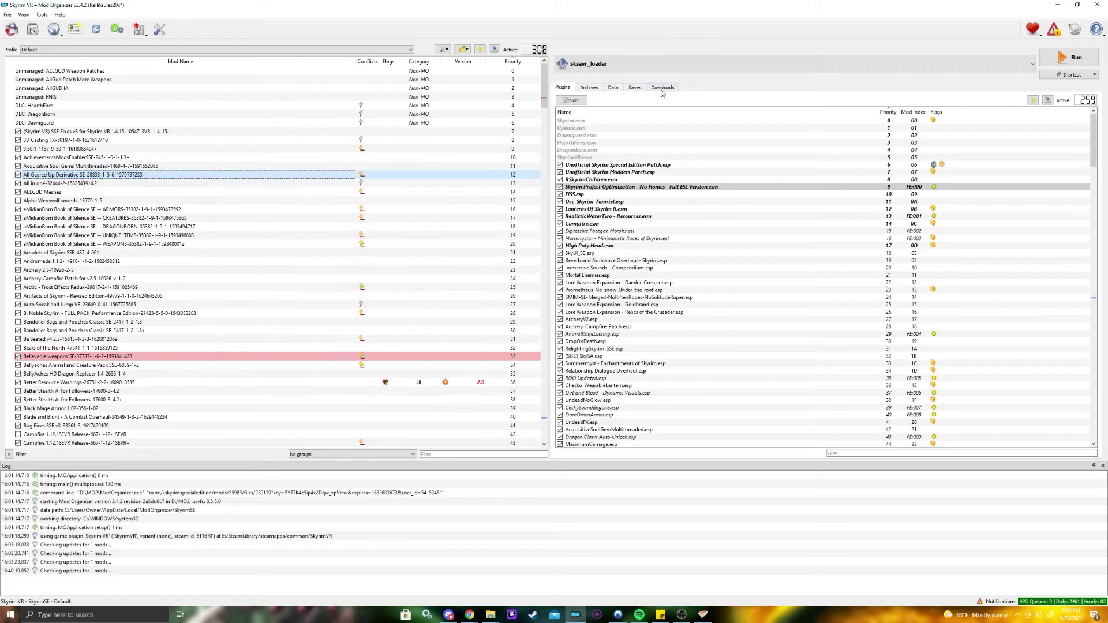
- Review the downloads, saves, data and archives lists in turn, and return to the plugin list
left_click(662, 89)
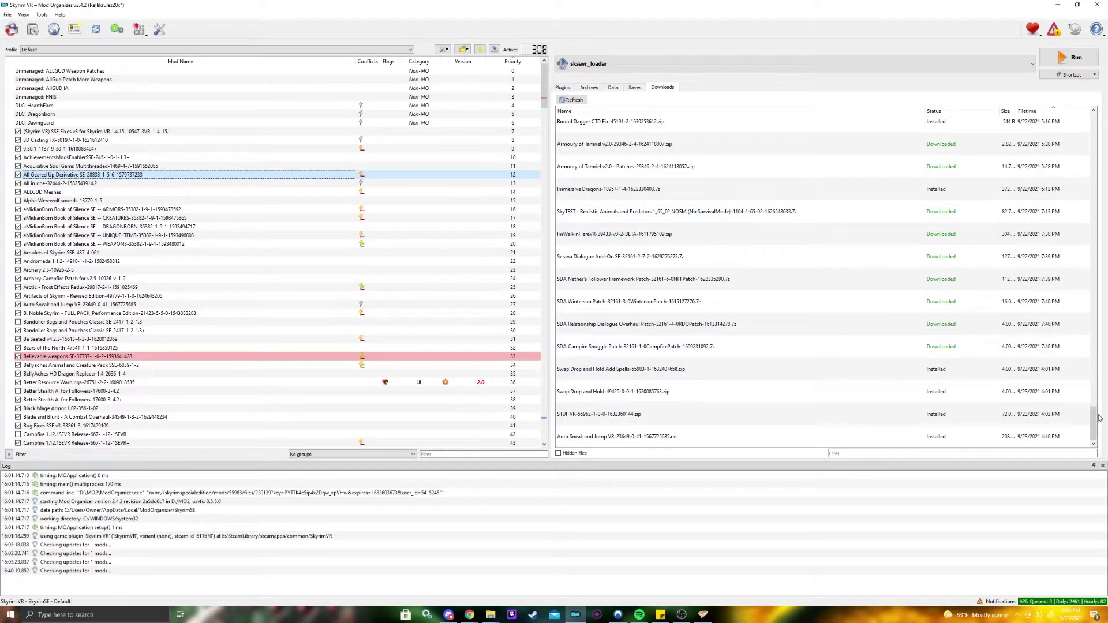
left_click_drag(1093, 425, 1072, 443)
left_click(634, 87)
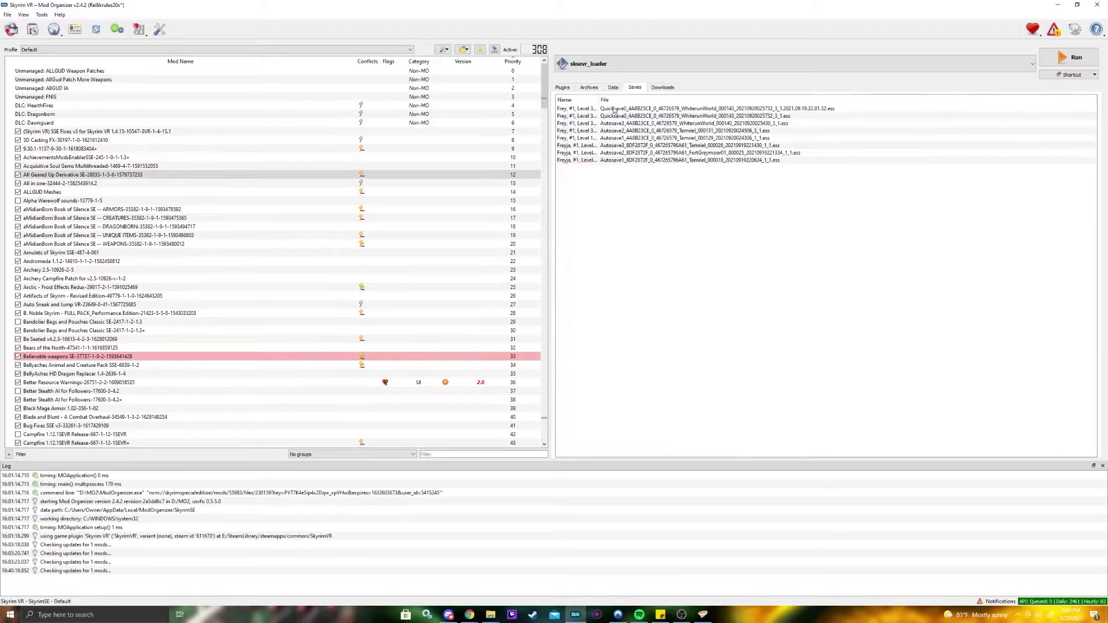
mouse_move(636, 112)
left_click(613, 87)
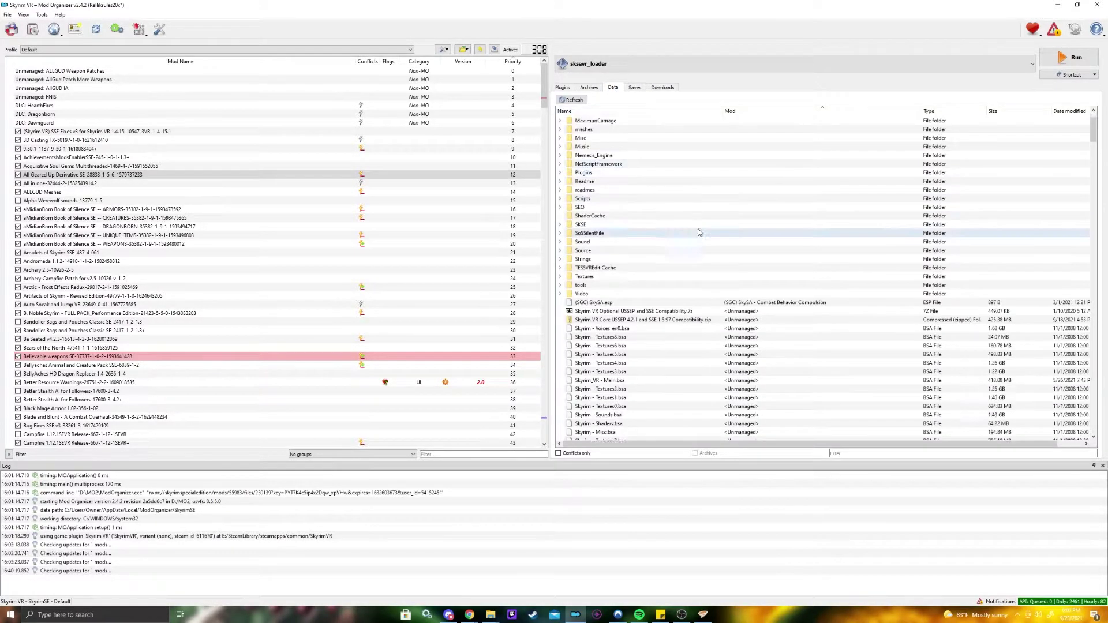
mouse_move(1094, 132)
left_mouse_down()
mouse_move(1094, 412)
mouse_move(1094, 124)
mouse_move(1094, 260)
mouse_move(1094, 138)
left_mouse_up()
left_click(589, 88)
left_click(563, 87)
- Reopen the settings, place the window over the plugin list and show the configured directory paths
left_click(159, 28)
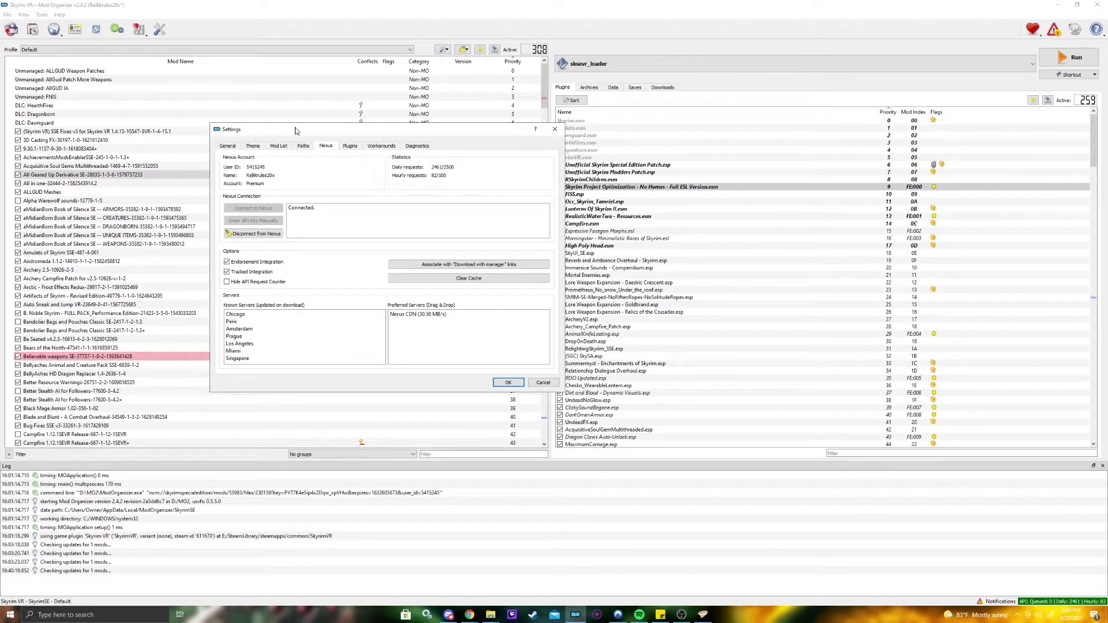
left_click_drag(298, 131, 671, 147)
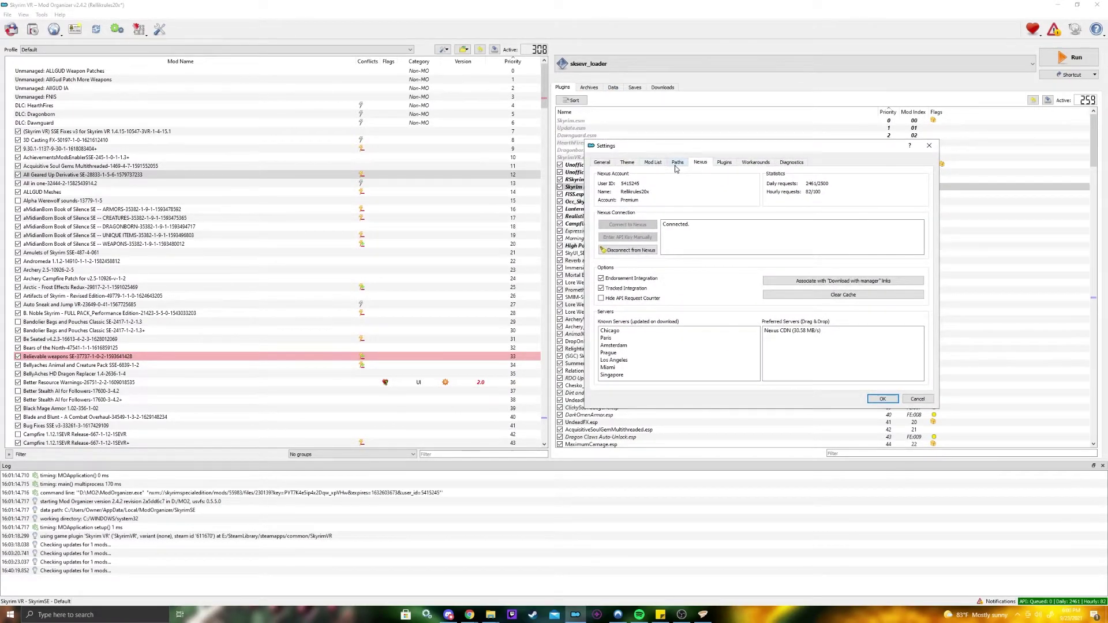
left_click(677, 164)
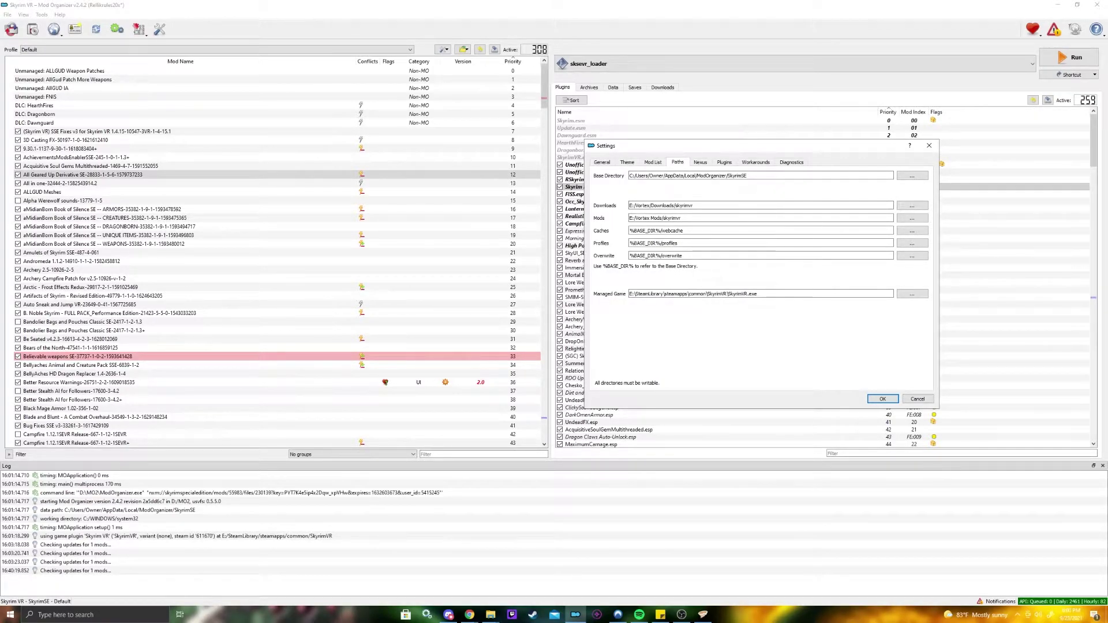
- Switch to Vortex, check the downloads folder path in its download settings and inspect that folder in File Explorer
key("alt+Tab")
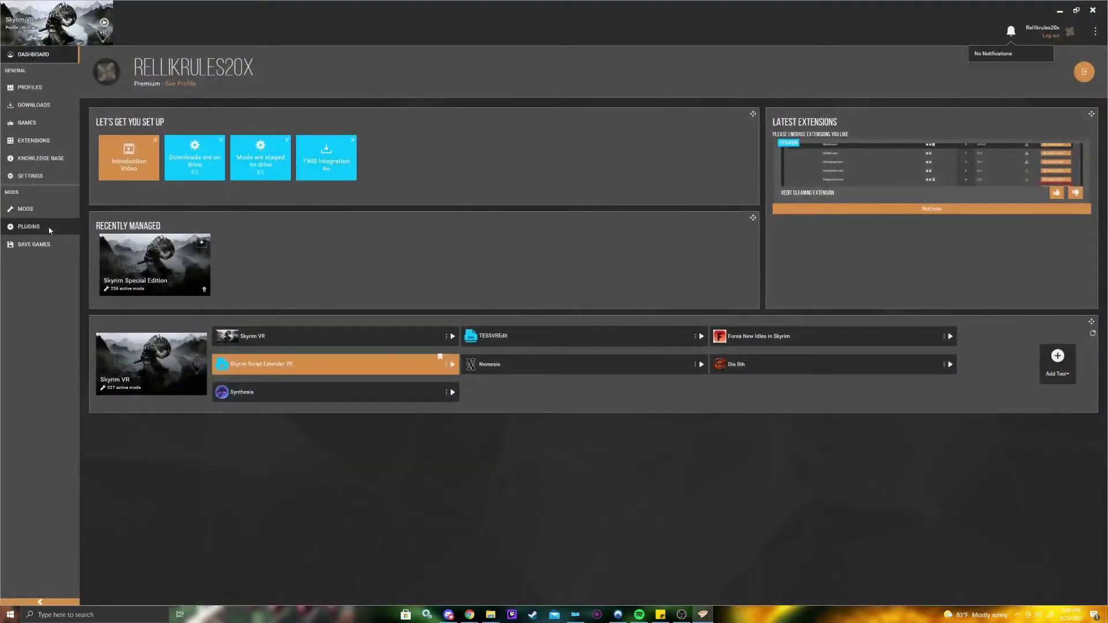
left_click(29, 177)
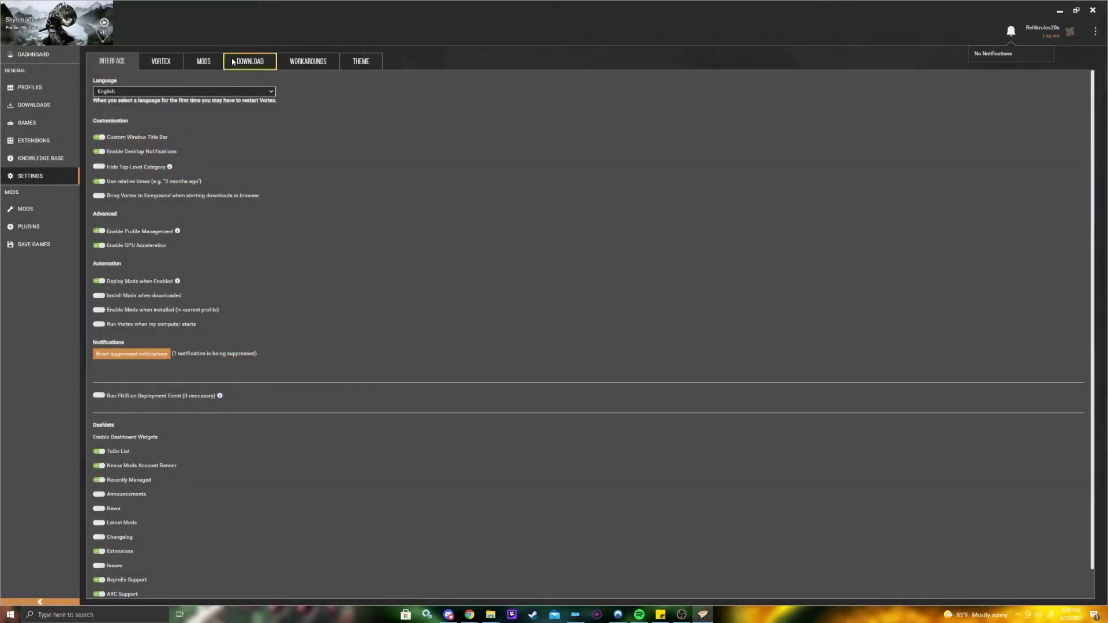
left_click(250, 61)
left_click_drag(190, 93, 45, 102)
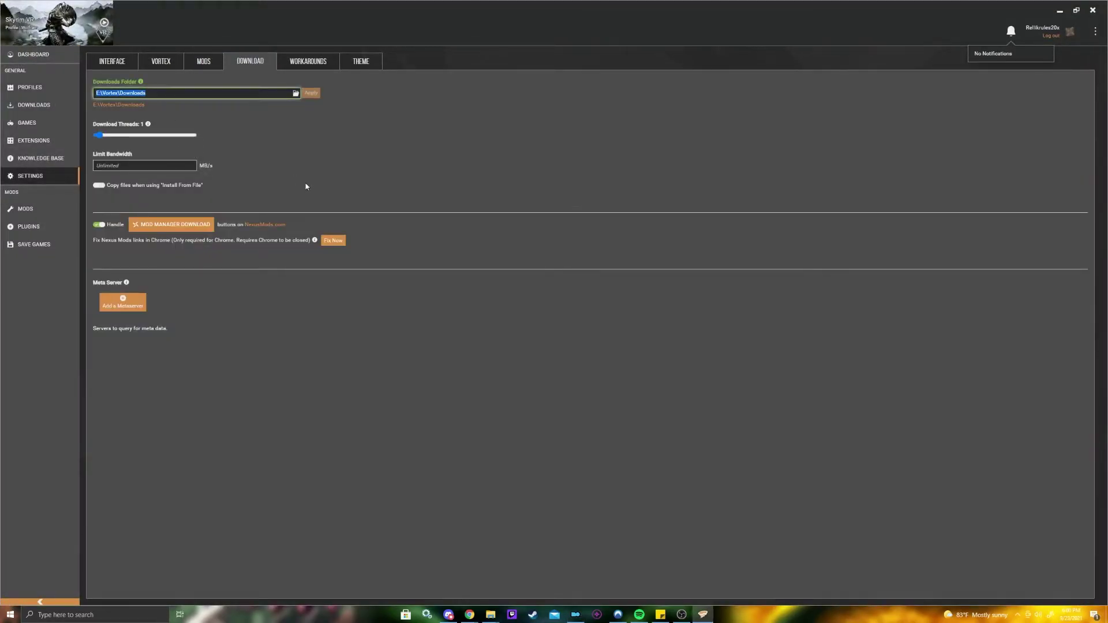
left_click(309, 135)
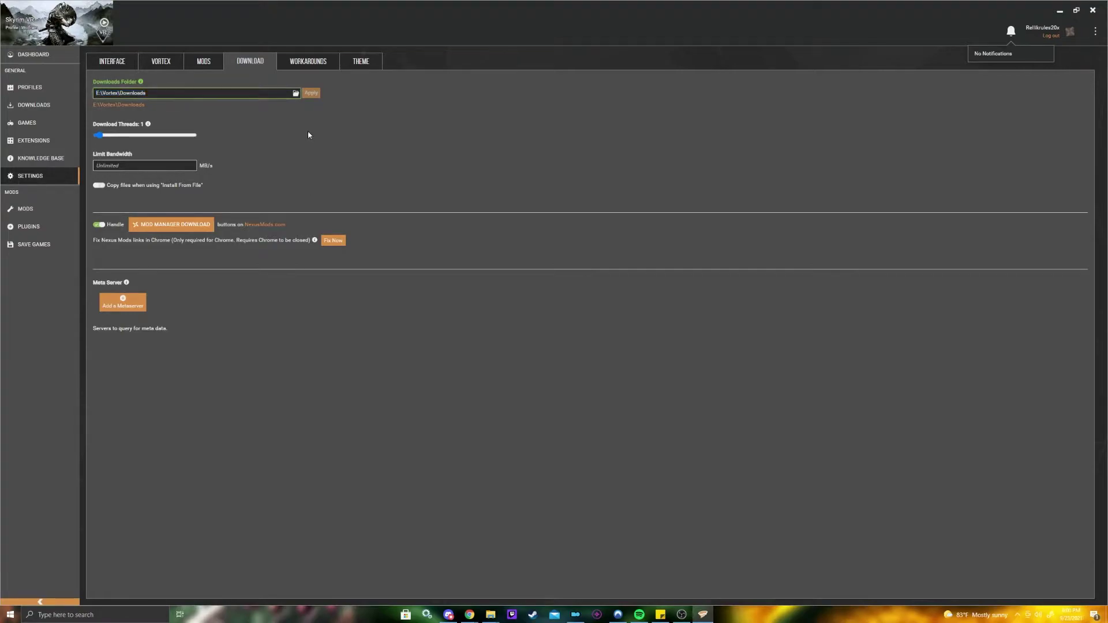
left_click(128, 107)
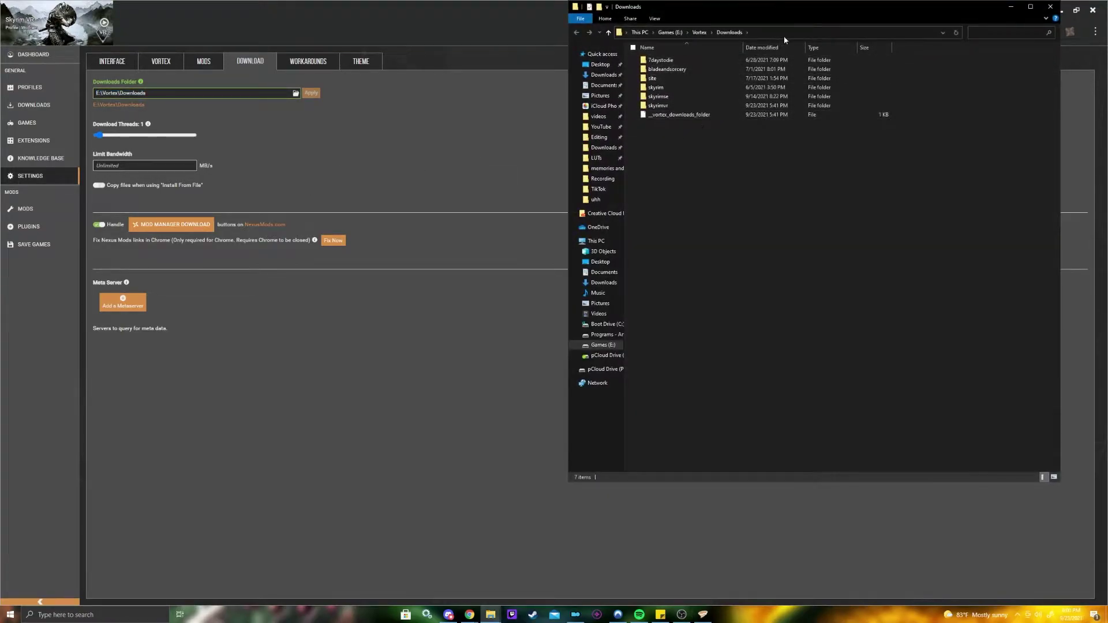
left_click(784, 33)
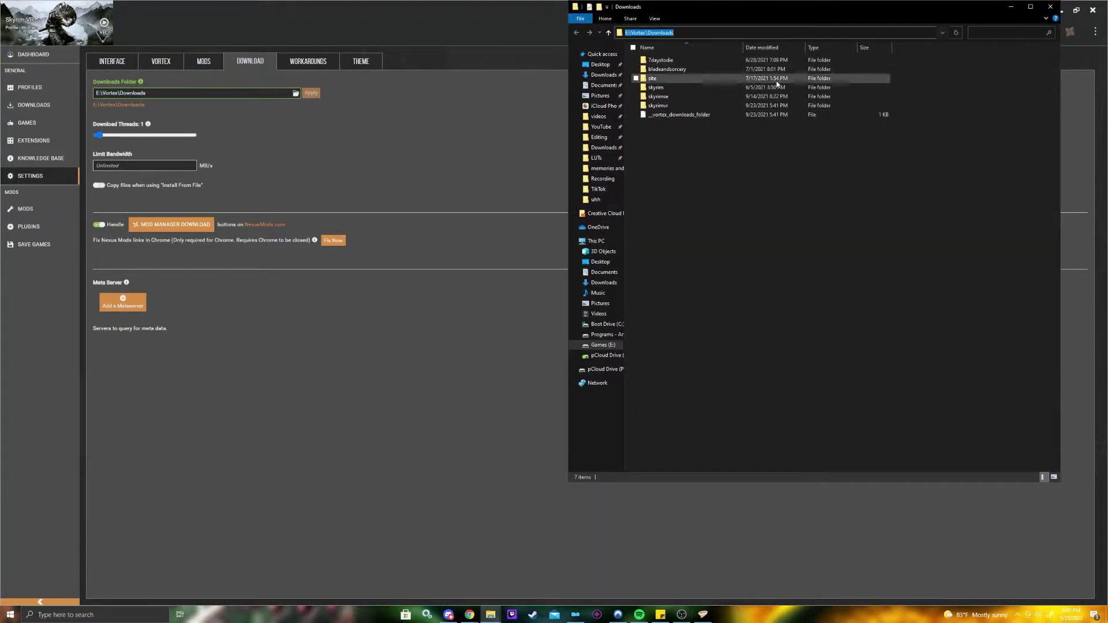
left_click(1049, 7)
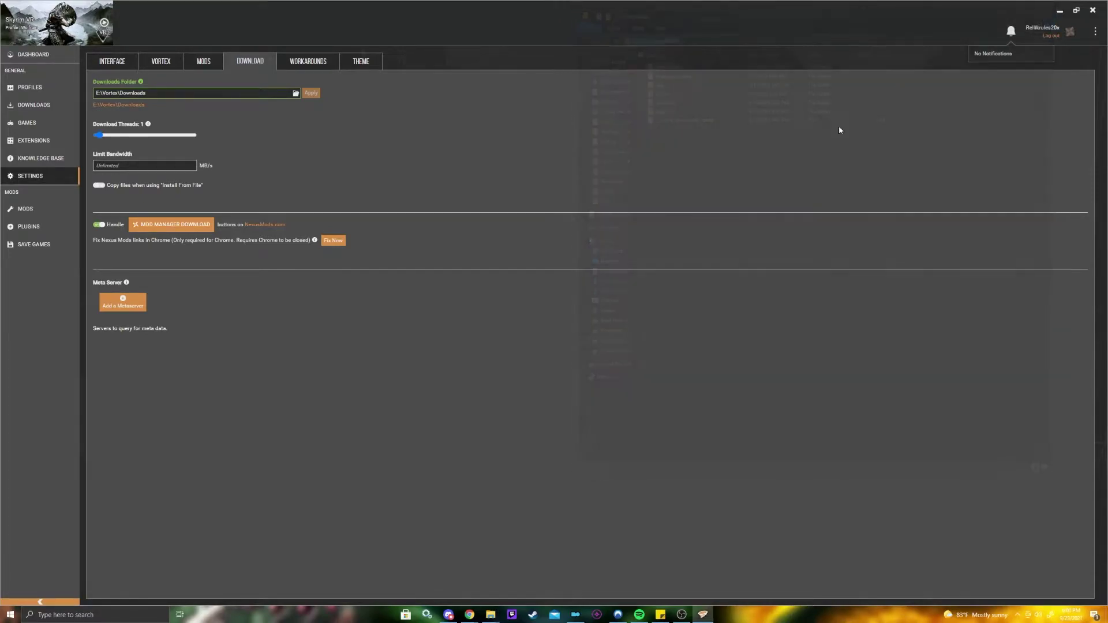
- Switch to Mod Organizer and inspect the Vortex Downloads folder in the directory picker for the downloads path
left_click(575, 615)
triple_click(718, 206)
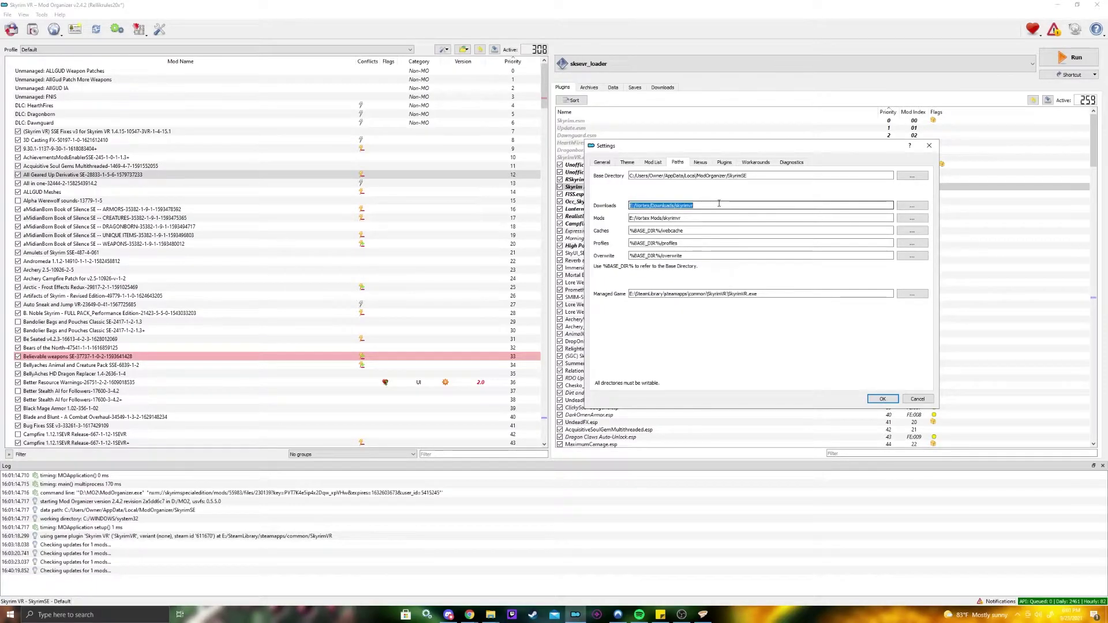
left_click(908, 205)
left_click(751, 175)
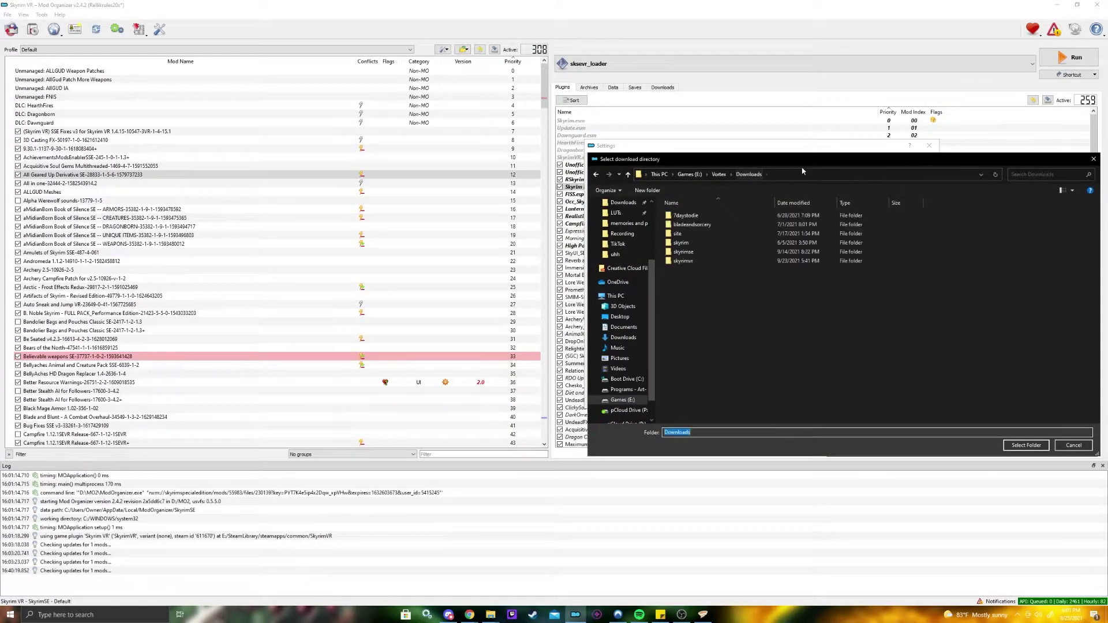
left_click_drag(824, 159, 483, 160)
left_click(734, 446)
left_click(716, 219)
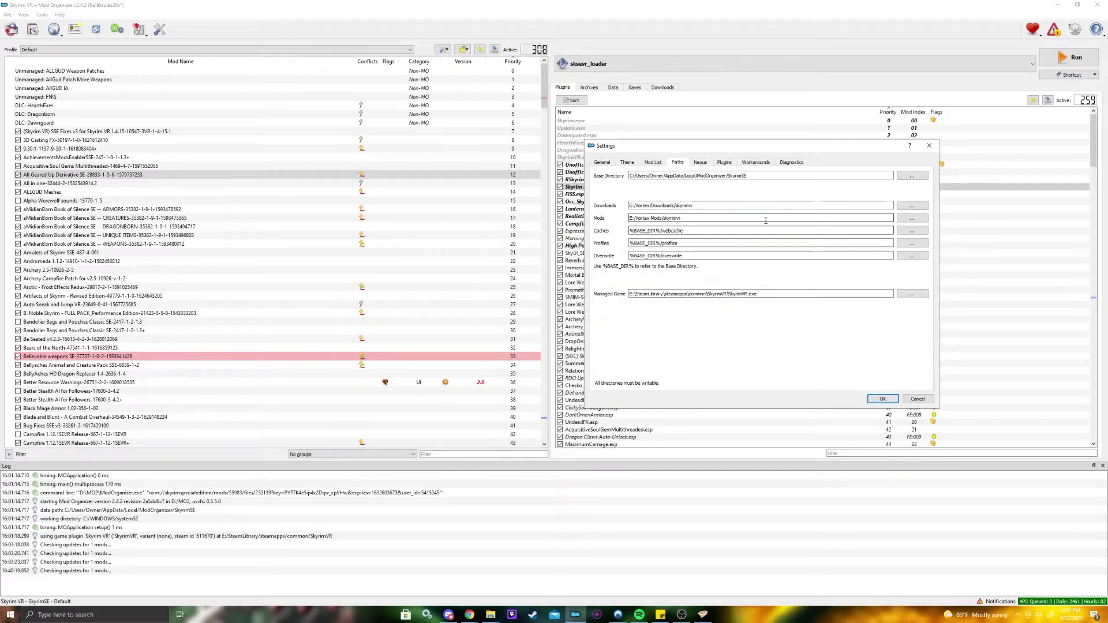
- Inspect the Vortex Mods folder in the directory picker, check the theme and general settings, and leave the settings unchanged
left_click(899, 221)
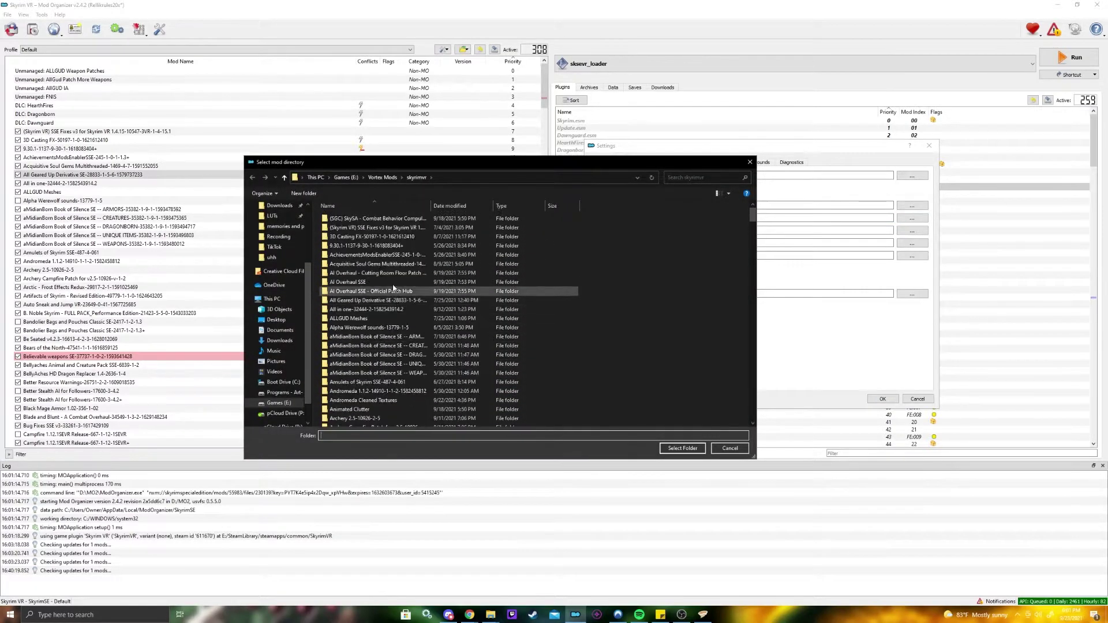
left_click(730, 450)
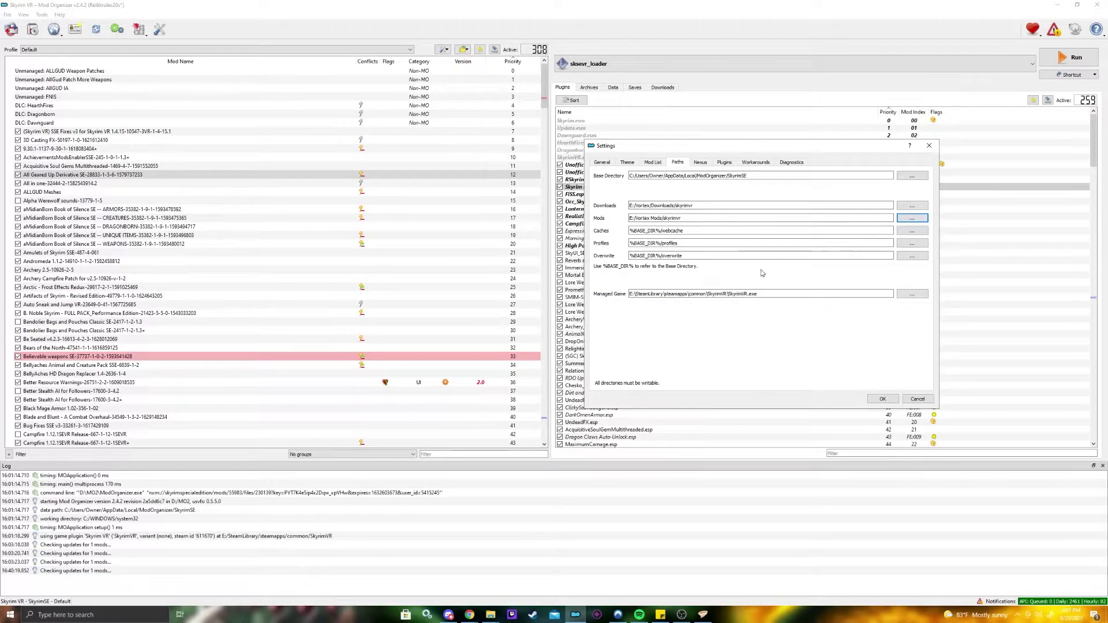
left_click(628, 163)
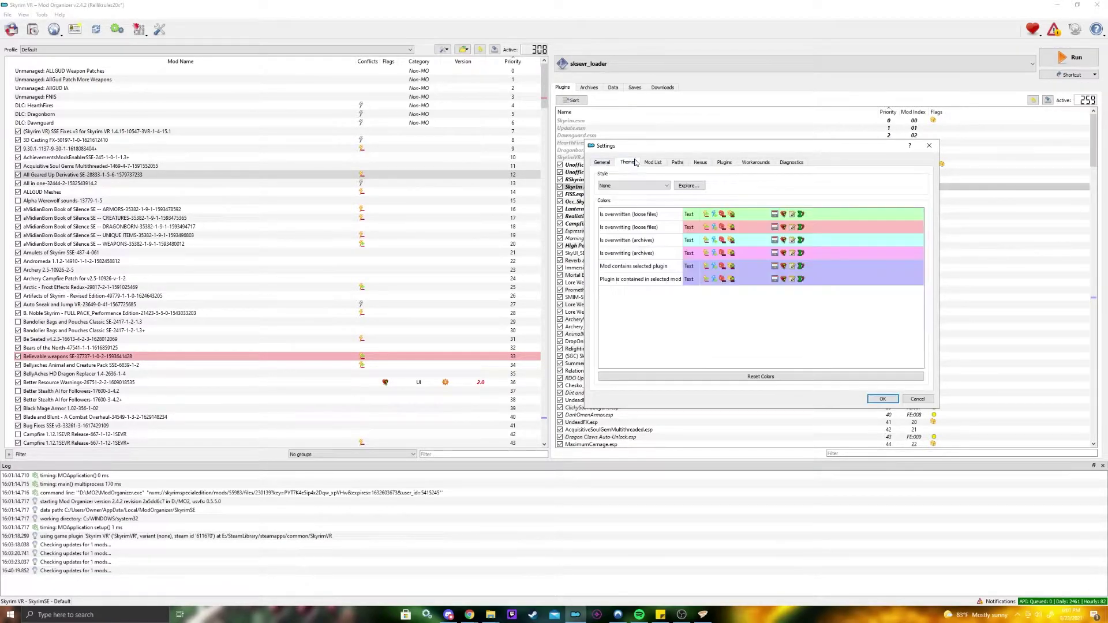
left_click(603, 162)
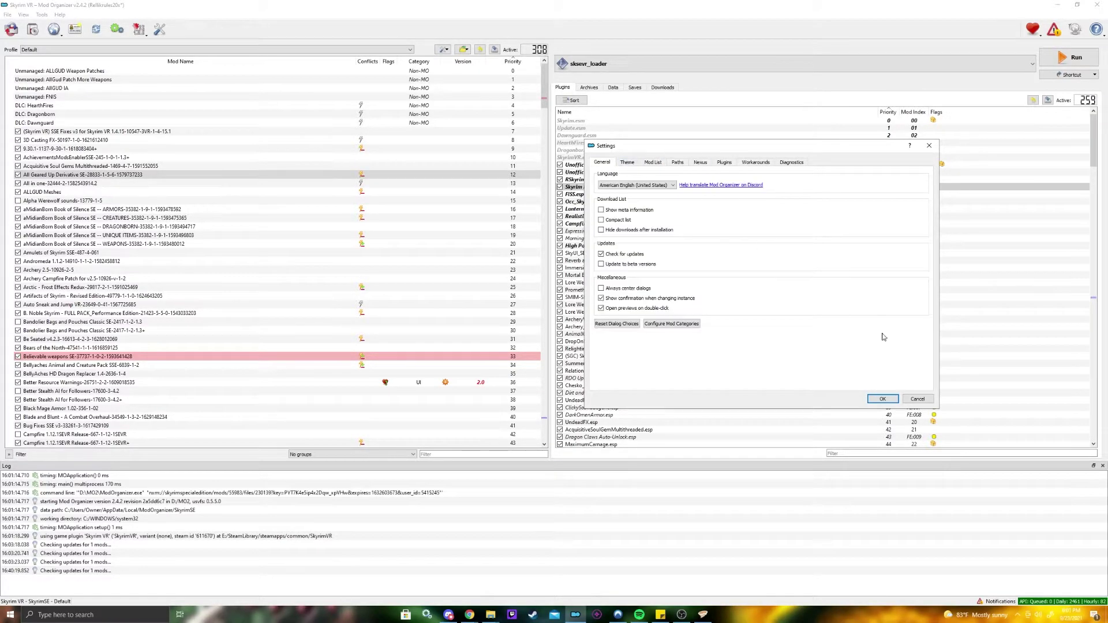
left_click(919, 400)
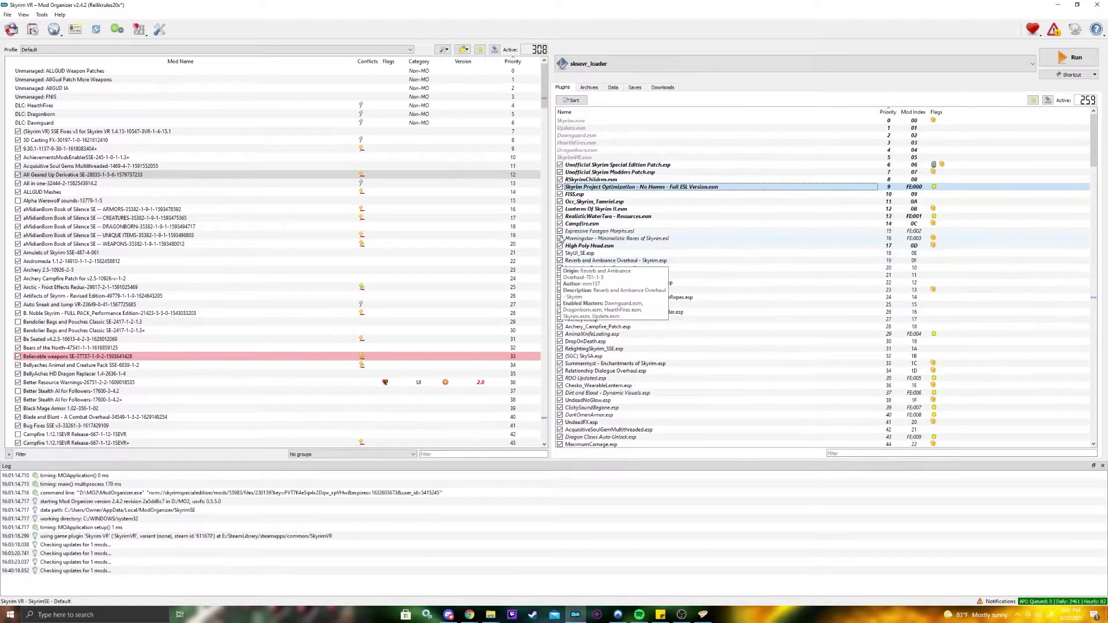
- Review the whole plugin list down to the Bijin plugins and final entries, and return to its beginning
scroll(604, 338, "down", 20)
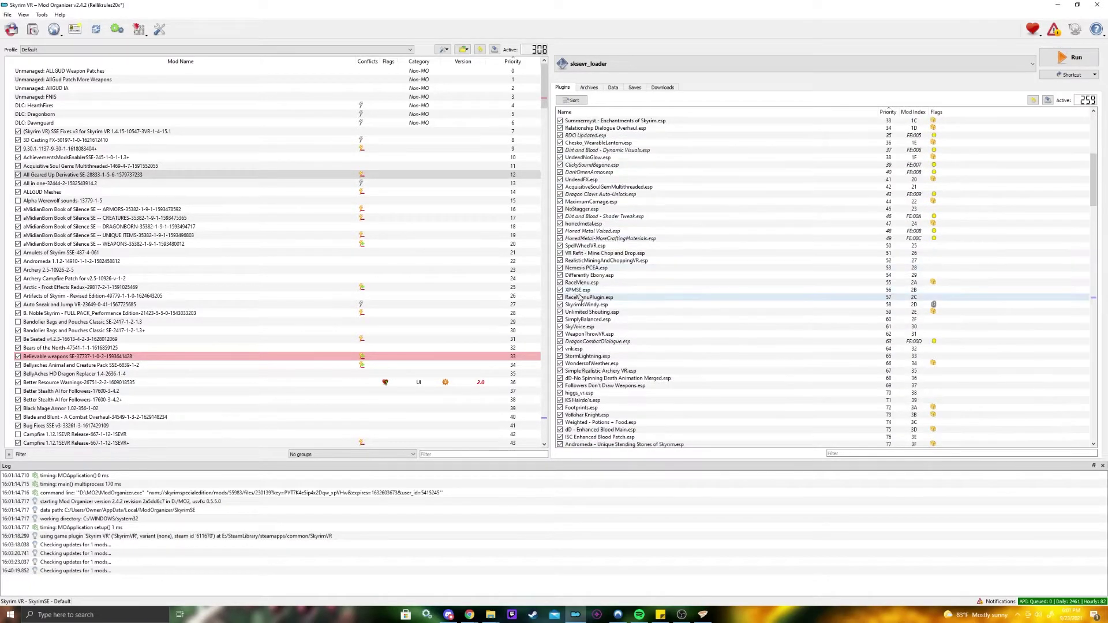
scroll(605, 338, "down", 20)
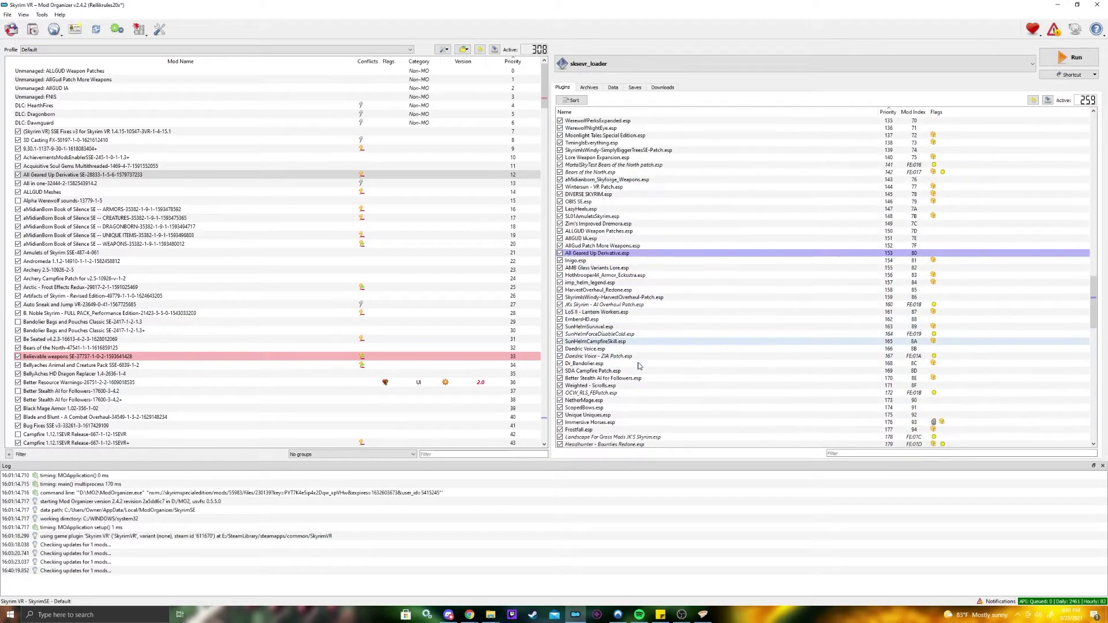
scroll(646, 367, "down", 20)
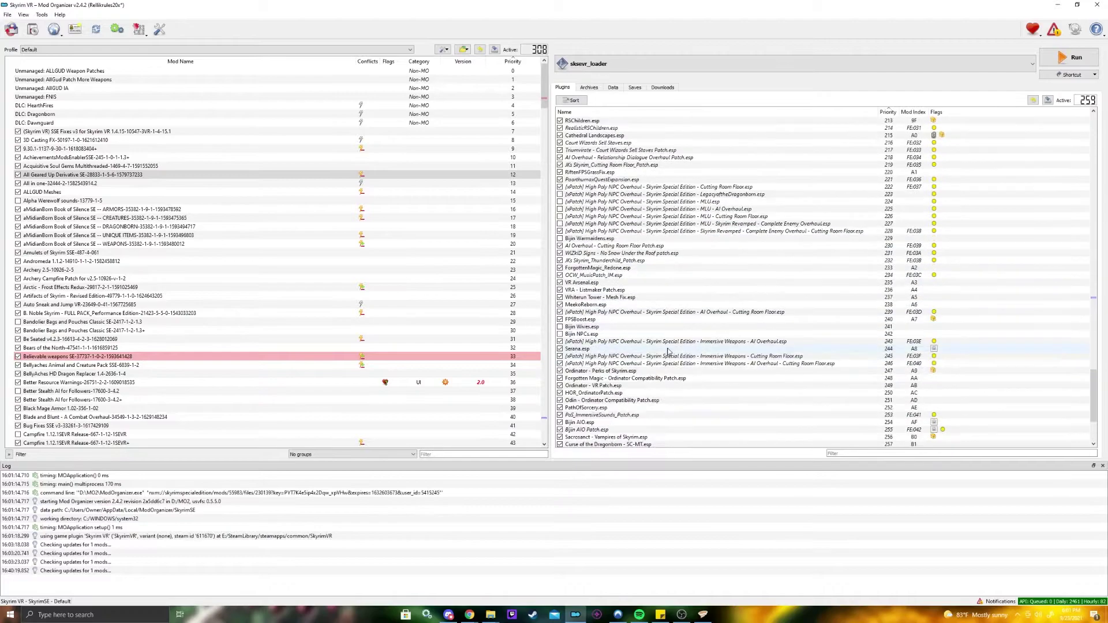
scroll(674, 295, "down", 5)
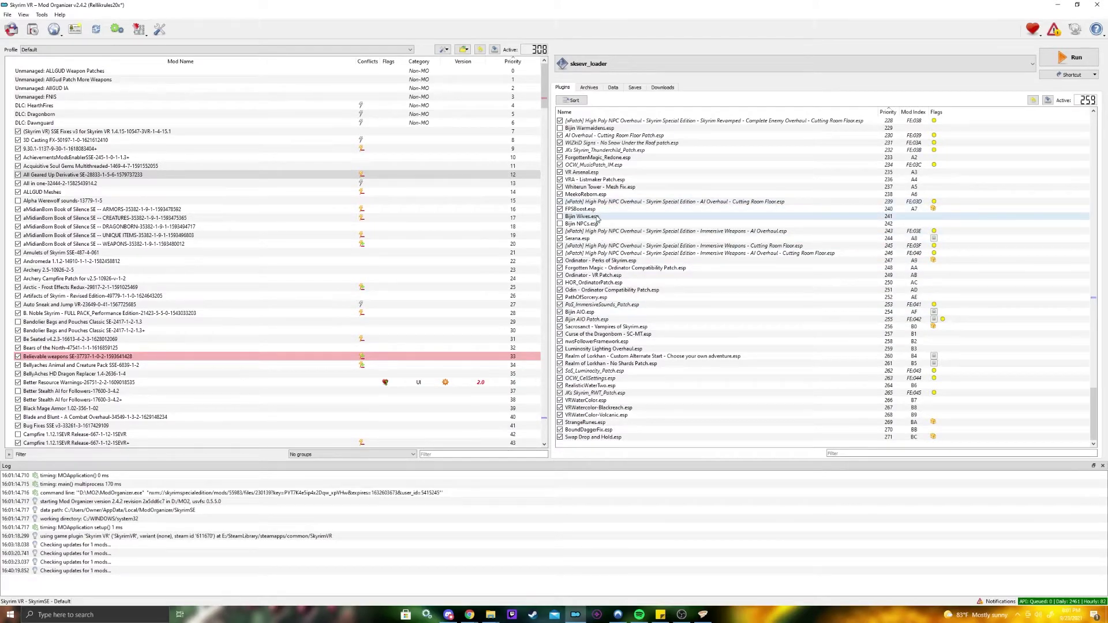
mouse_move(596, 225)
mouse_move(597, 321)
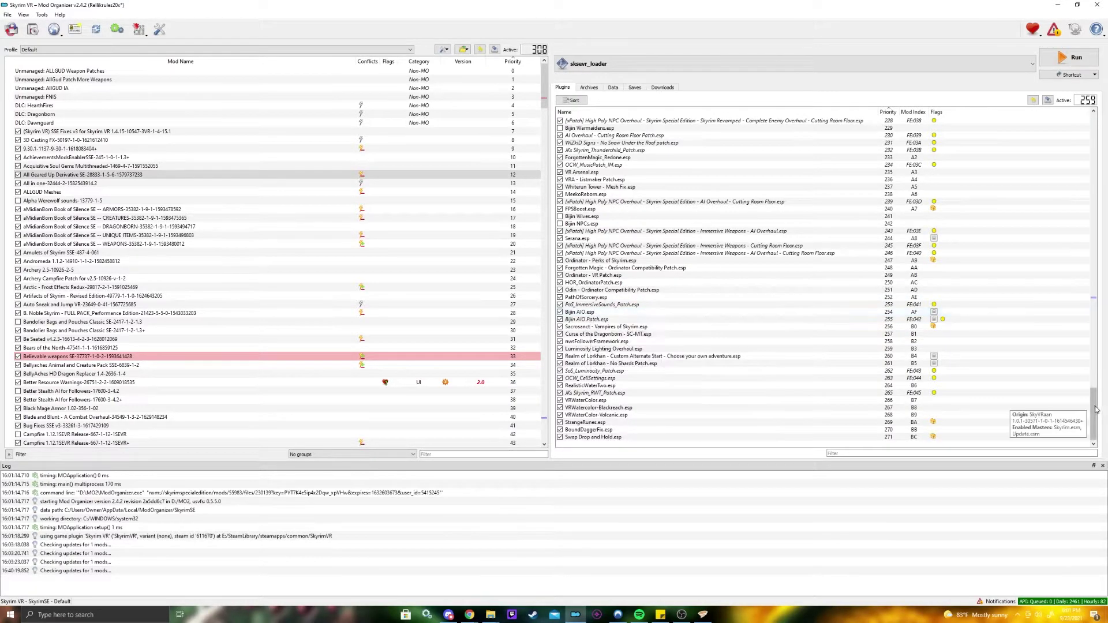
scroll(592, 314, "up", 20)
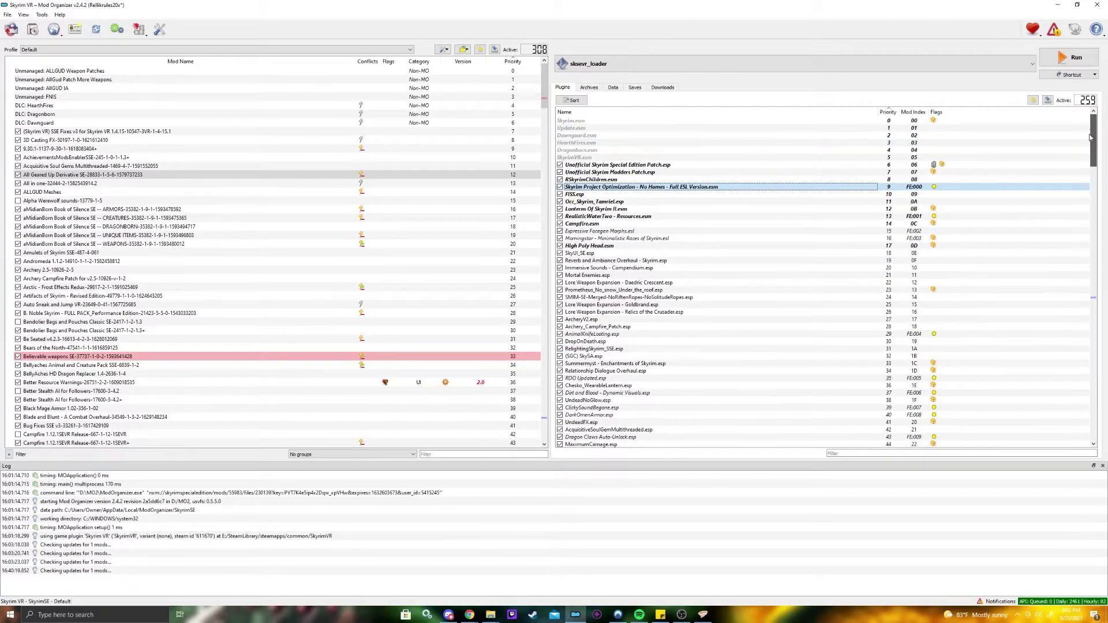
mouse_move(1095, 120)
left_mouse_down()
mouse_move(1096, 450)
mouse_move(1095, 120)
left_mouse_up()
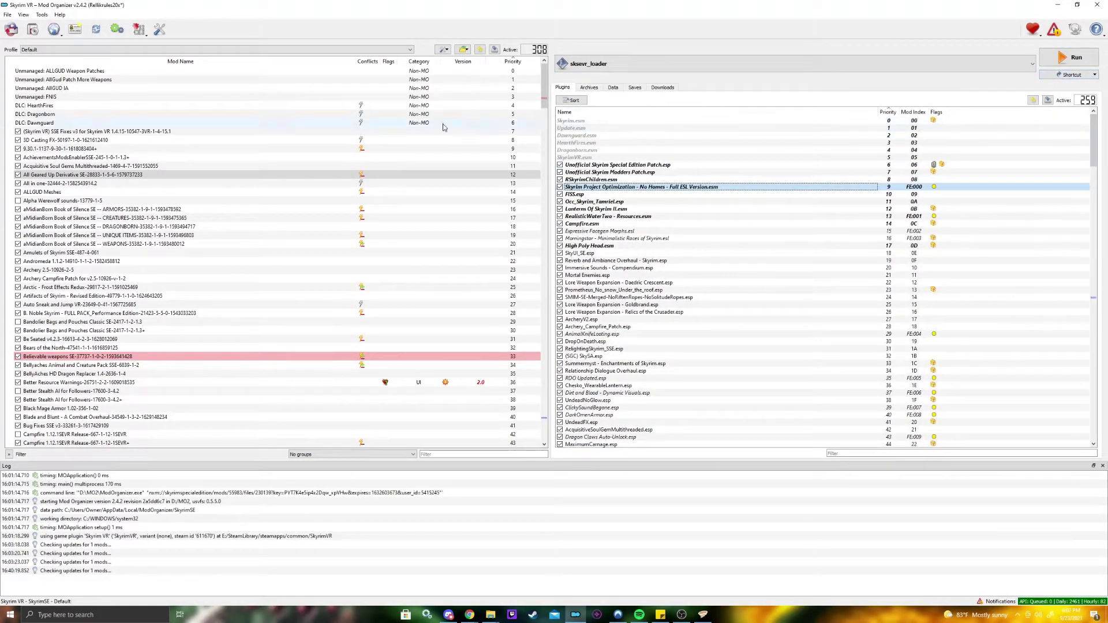
left_click(243, 175)
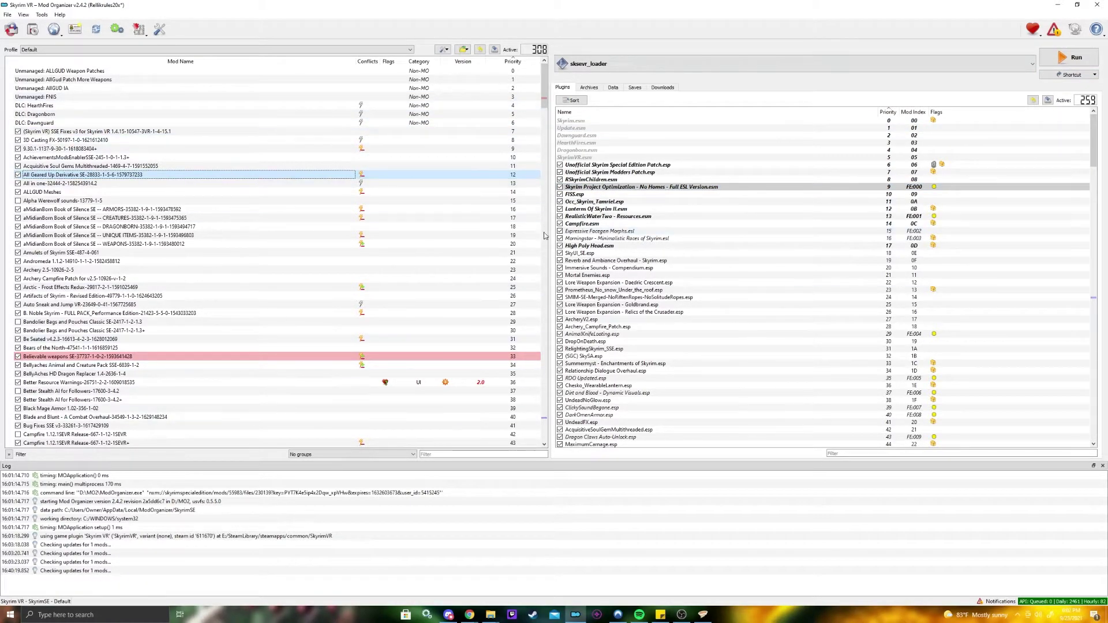
- Open profile management, inspect the Wolfram profile and its save transfer options, and close it with nothing transferred
left_click(58, 49)
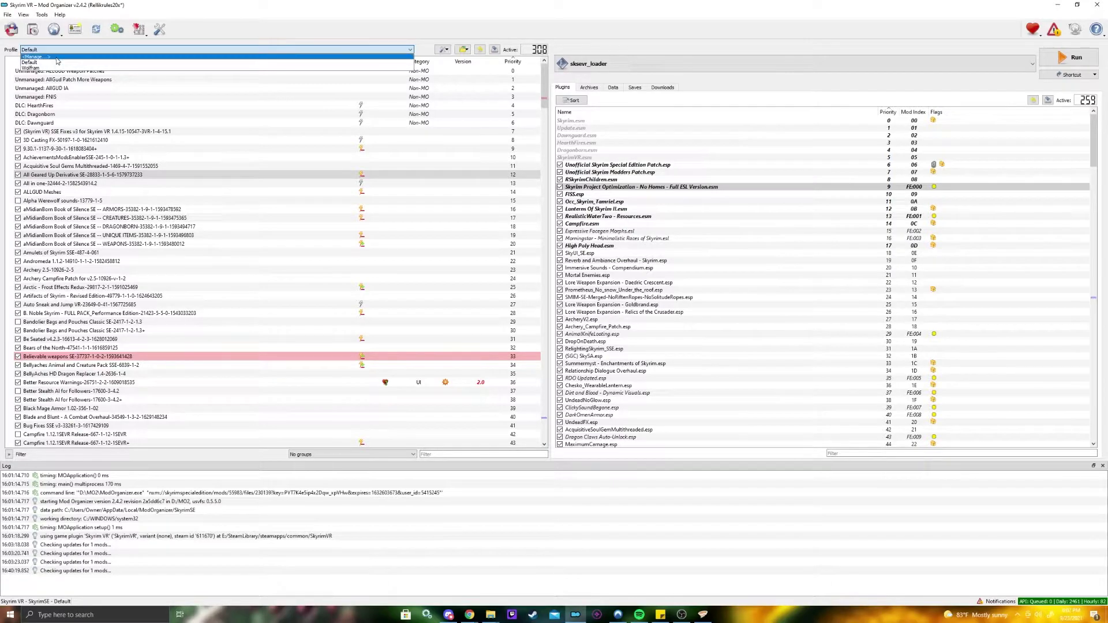
left_click(442, 49)
left_click(410, 49)
left_click(63, 57)
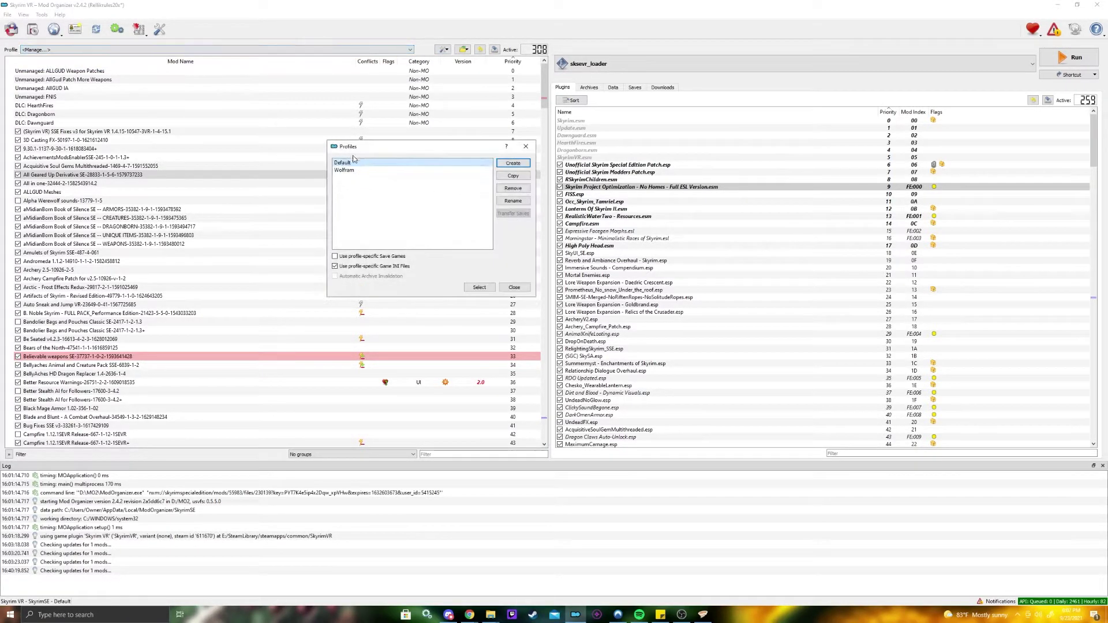
left_click(369, 170)
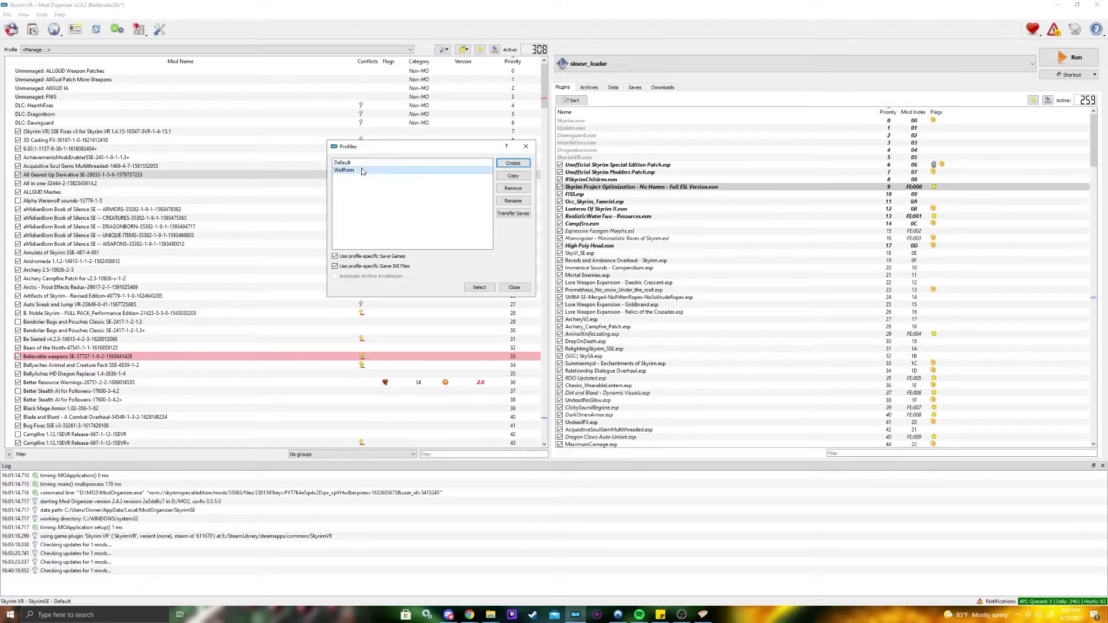
left_click(513, 214)
left_click(276, 137)
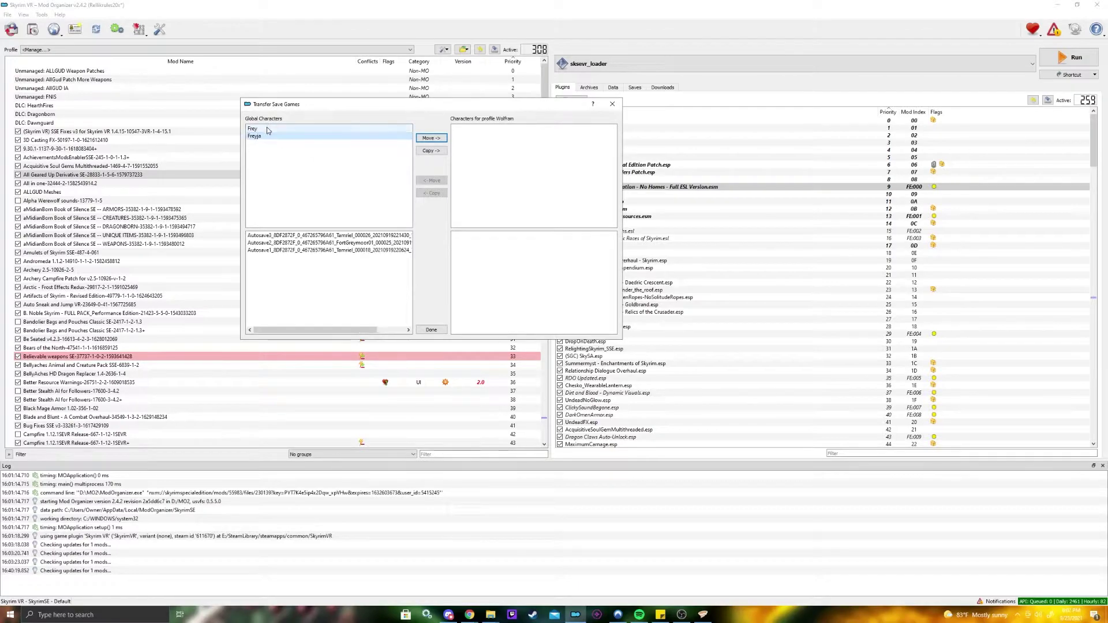
left_click(612, 105)
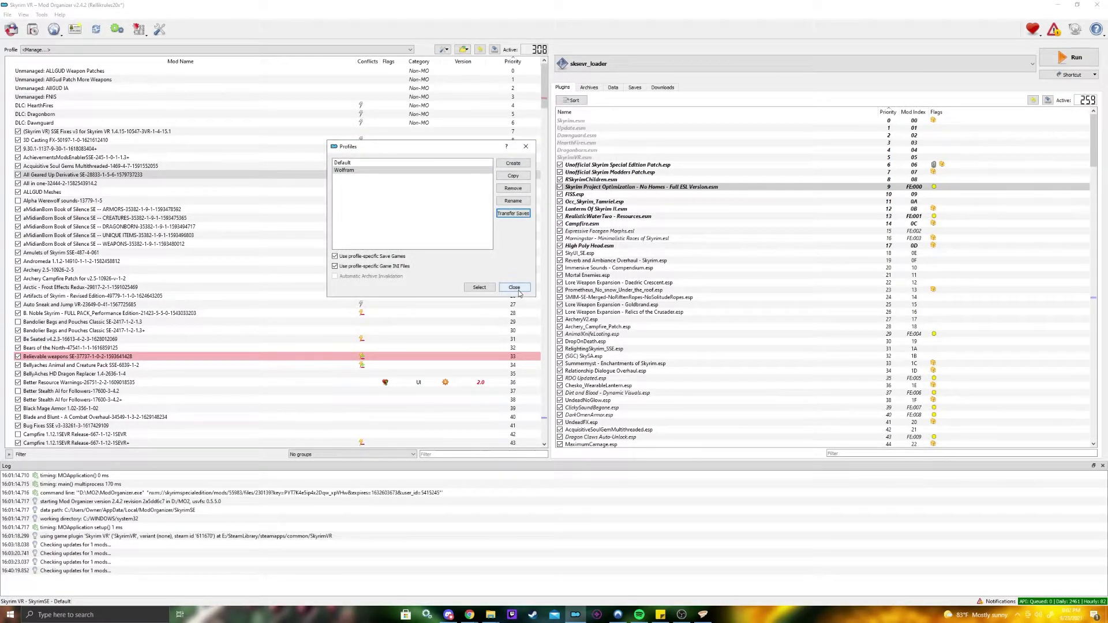
left_click(375, 163)
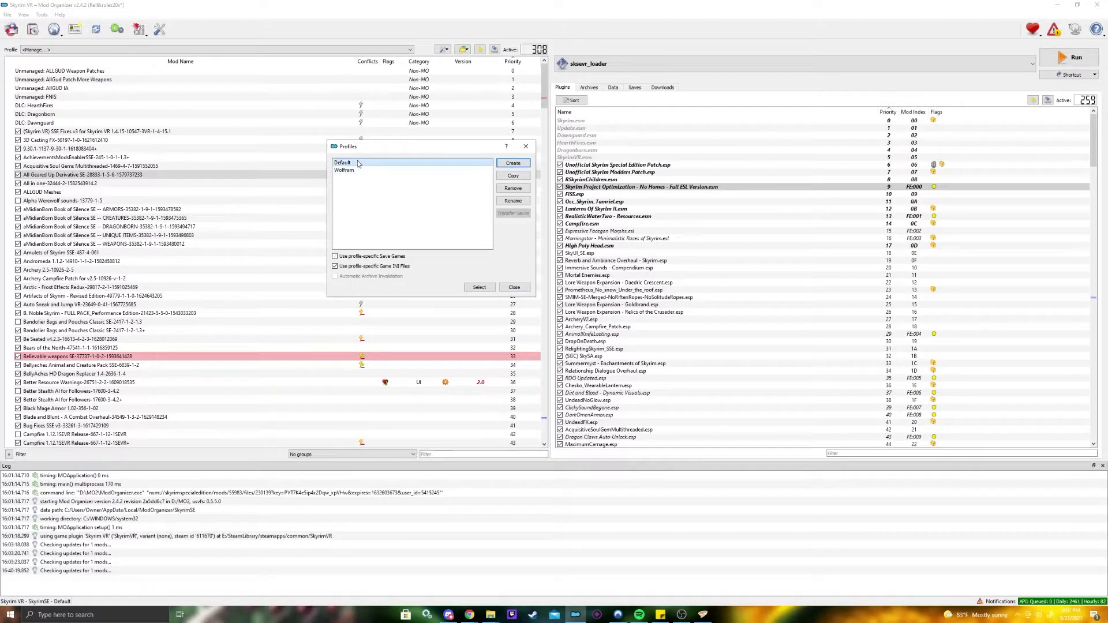
left_click(513, 291)
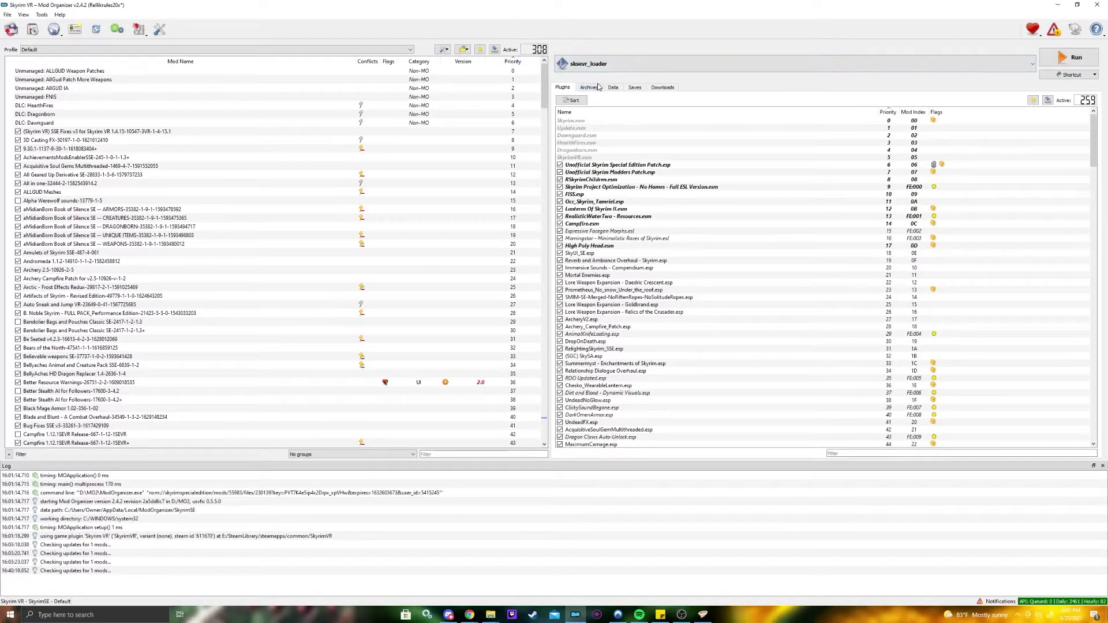
- Sort the plugin load order of the Default profile
left_click(571, 100)
left_click(564, 322)
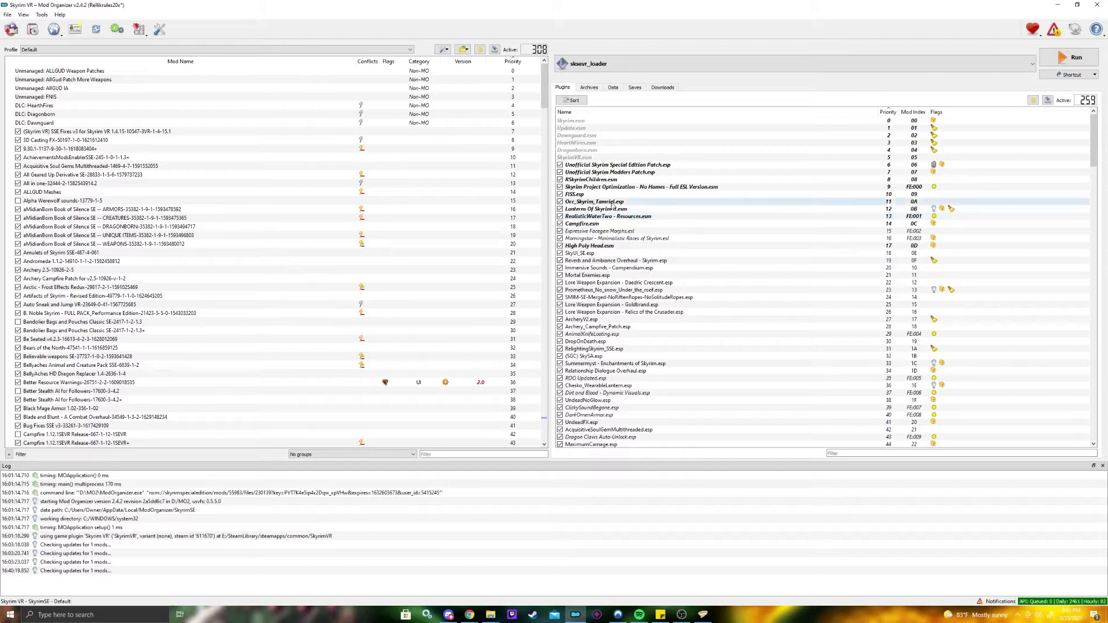
- Examine the flags and details of the base-game and Skyrim Project Optimization plugins in the sorted list
mouse_move(610, 189)
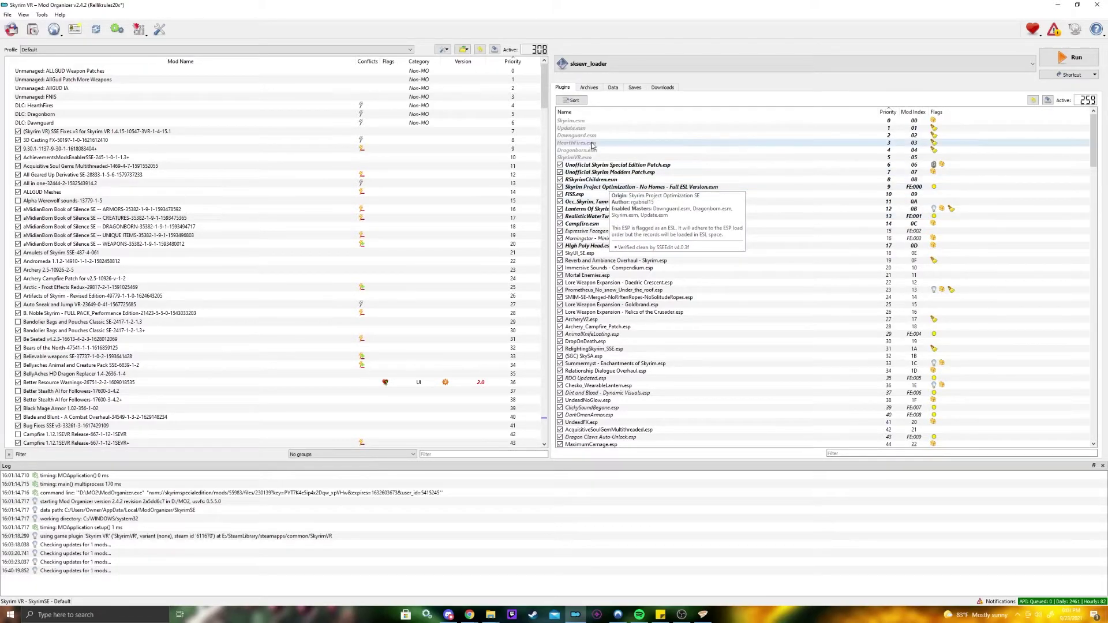
left_click(595, 121)
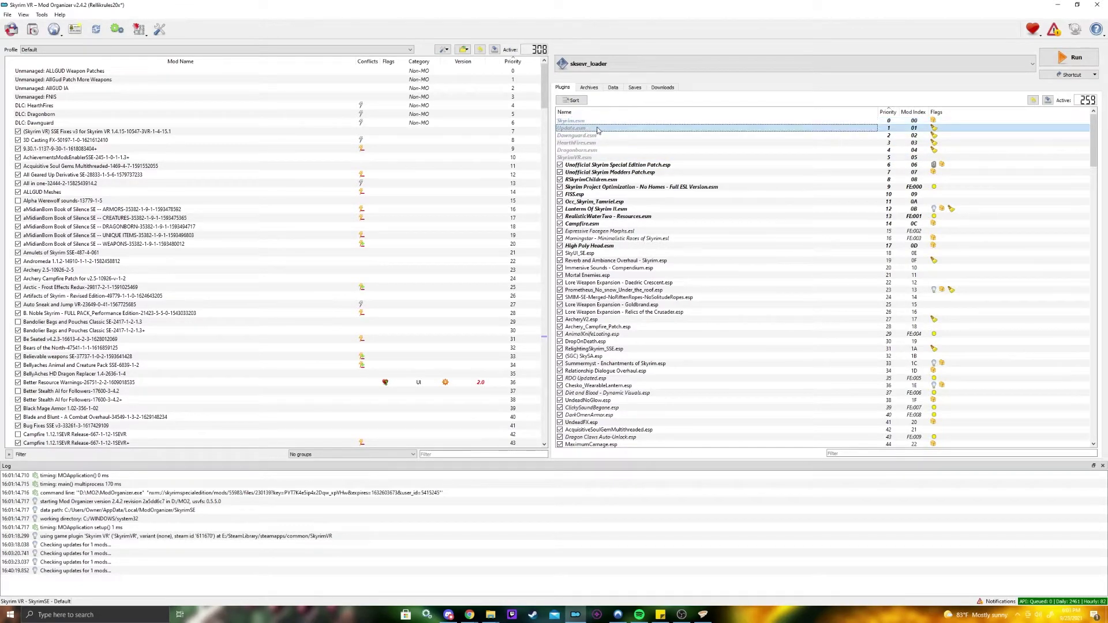
left_click(619, 143)
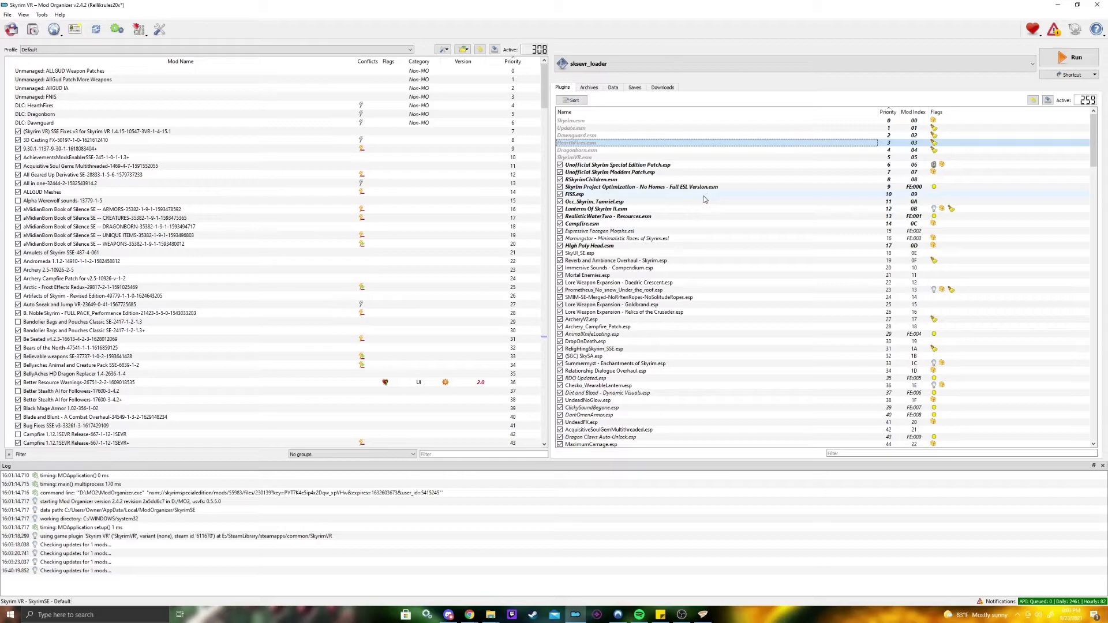
mouse_move(704, 199)
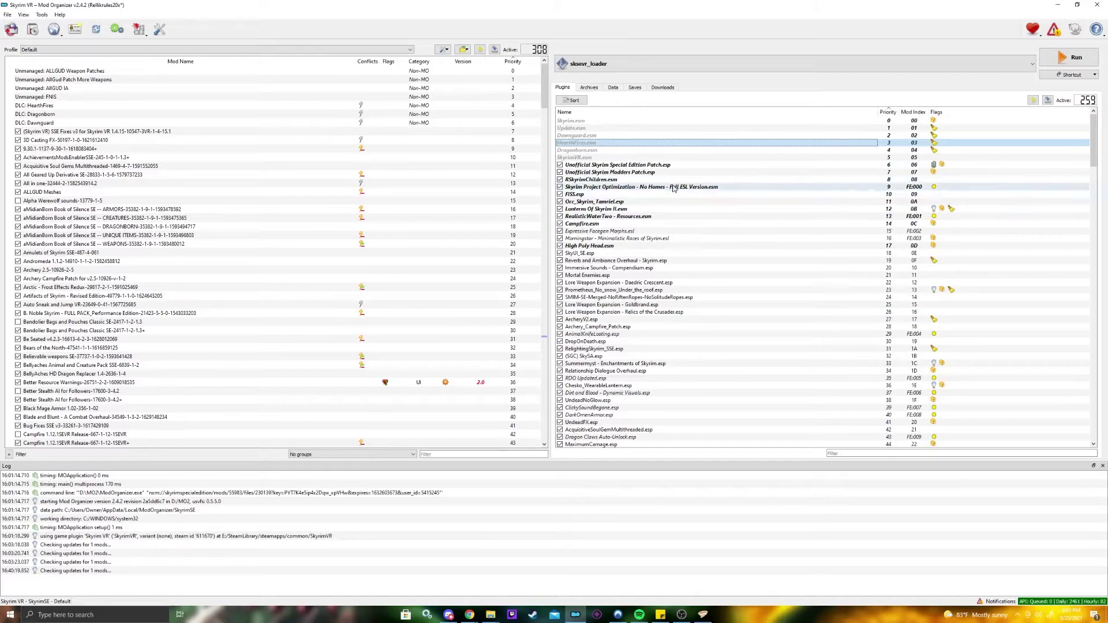
mouse_move(674, 189)
left_mouse_down()
mouse_move(696, 208)
mouse_move(693, 194)
left_mouse_up()
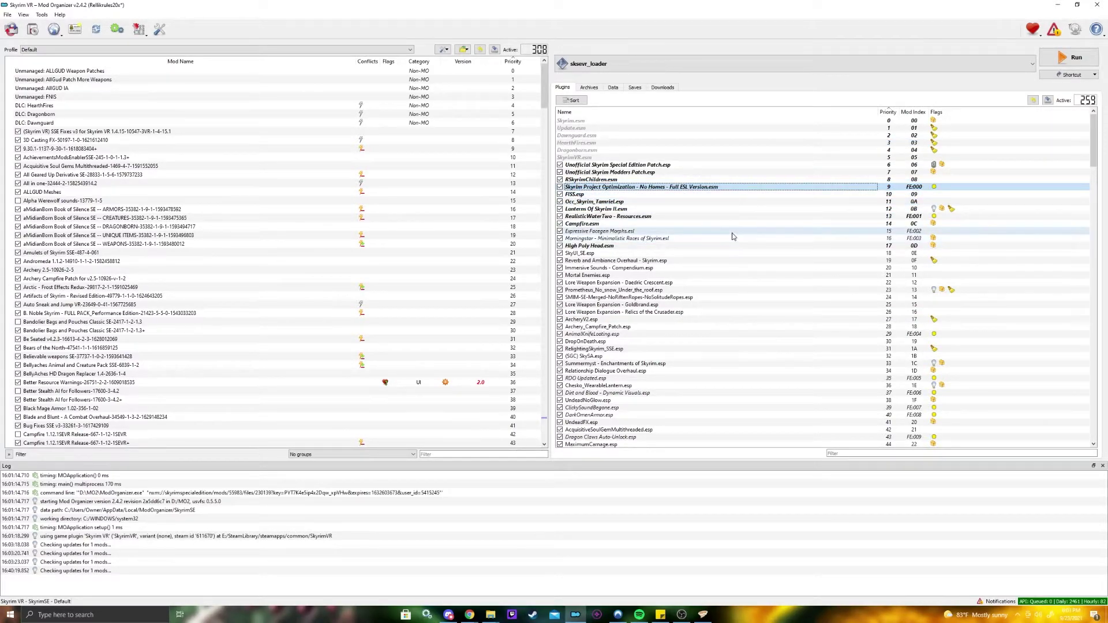
scroll(750, 242, "down", 10)
left_click_drag(1095, 247, 1090, 130)
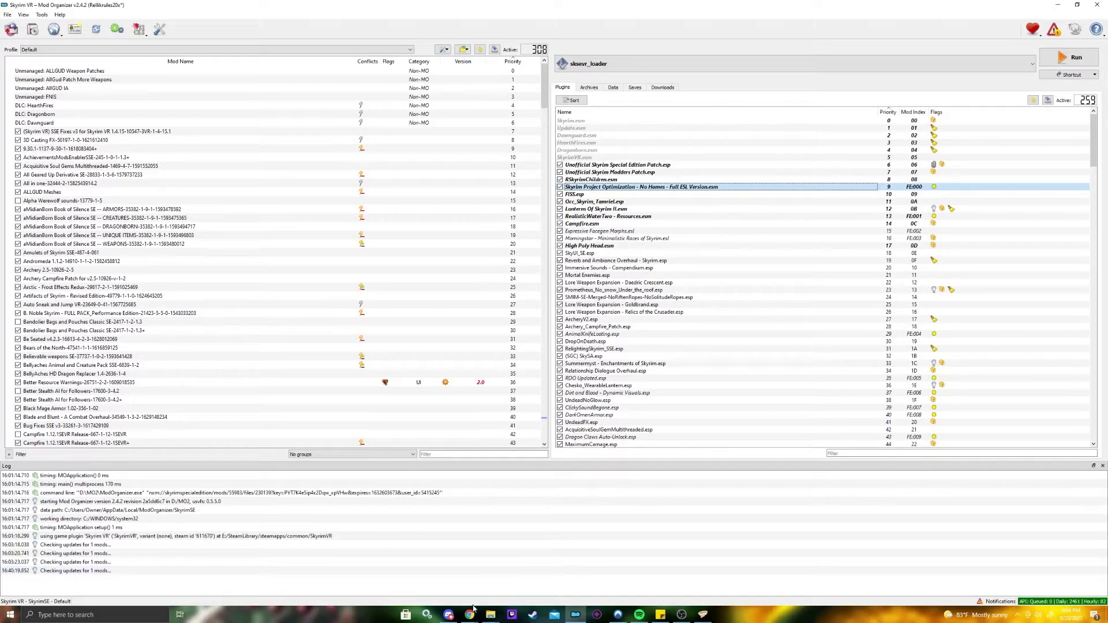
- Switch to ReSaver from its folder and load the last listed Quicksave0 file from the SkyrimVR Saves folder
mouse_move(490, 615)
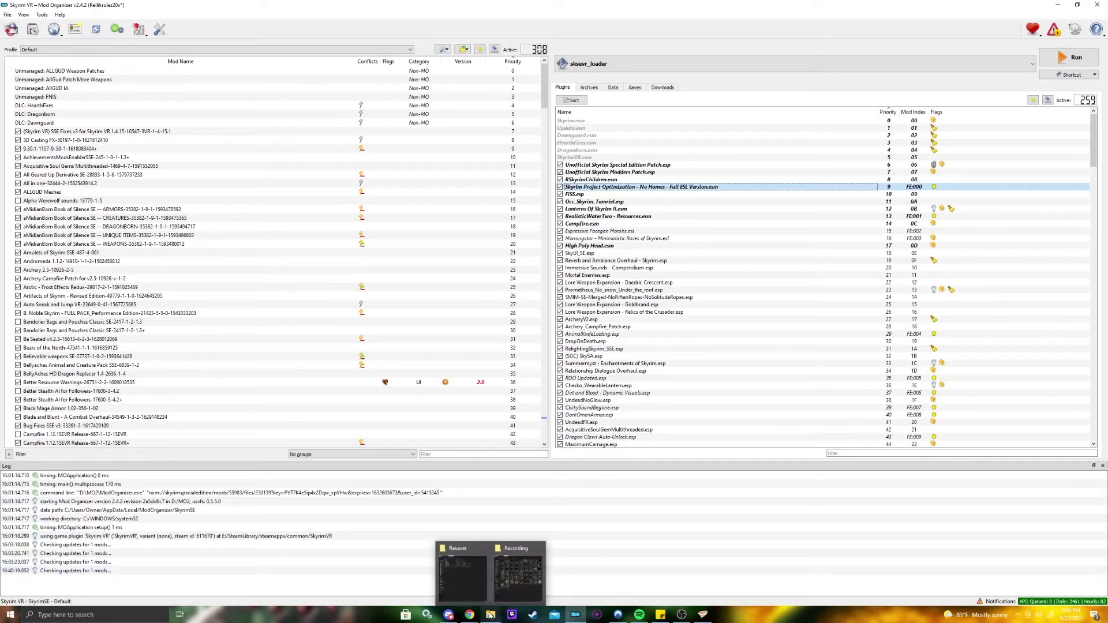
left_click(472, 569)
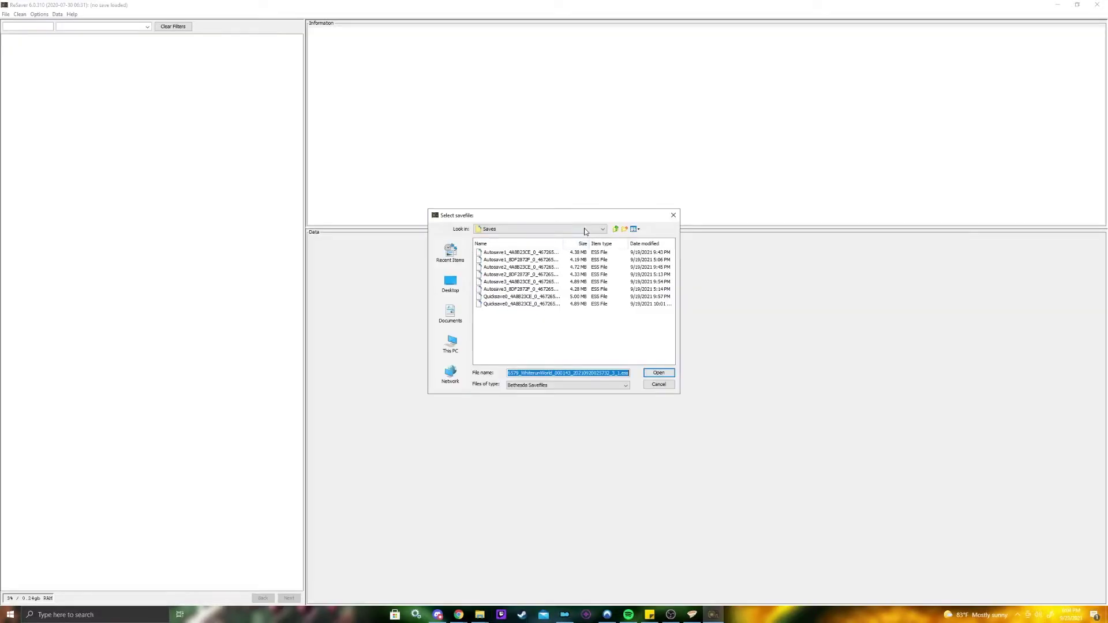
left_click(585, 229)
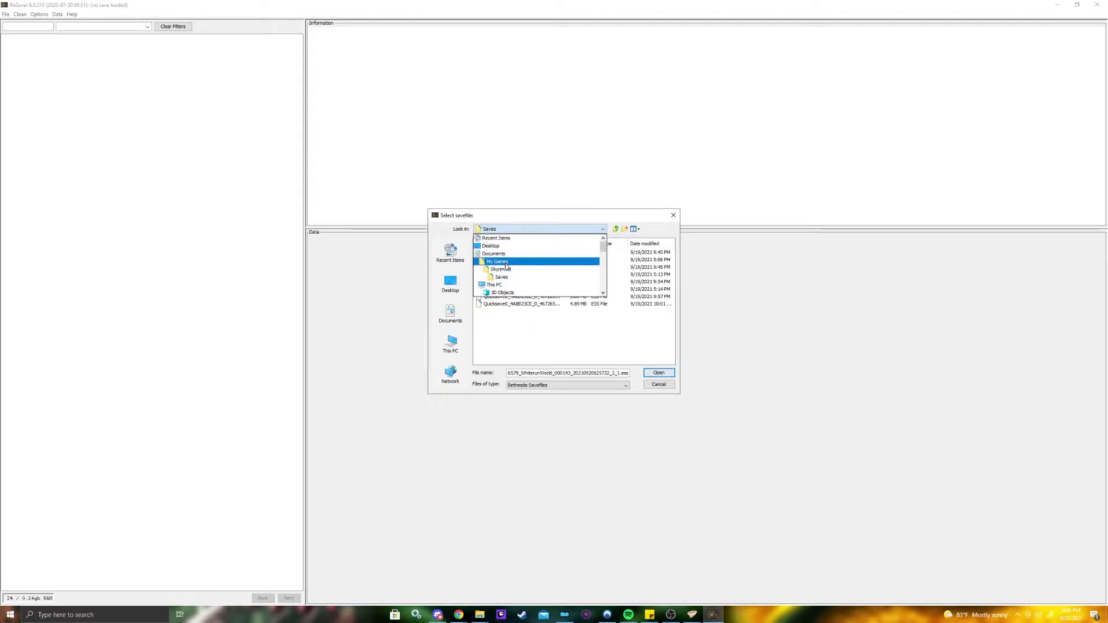
left_click(512, 278)
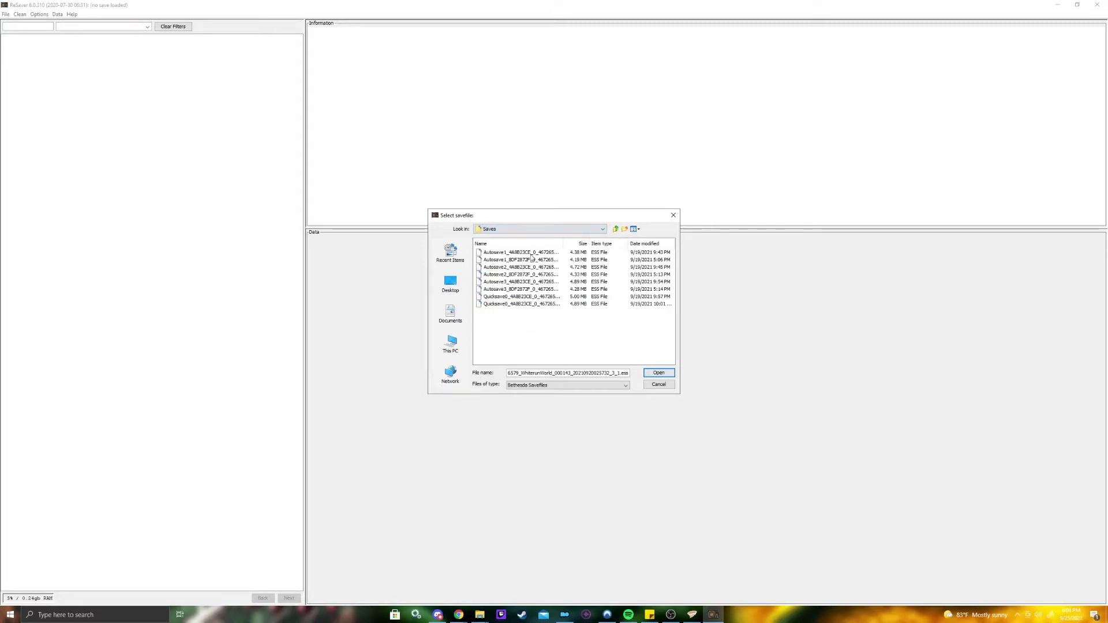
left_click(515, 304)
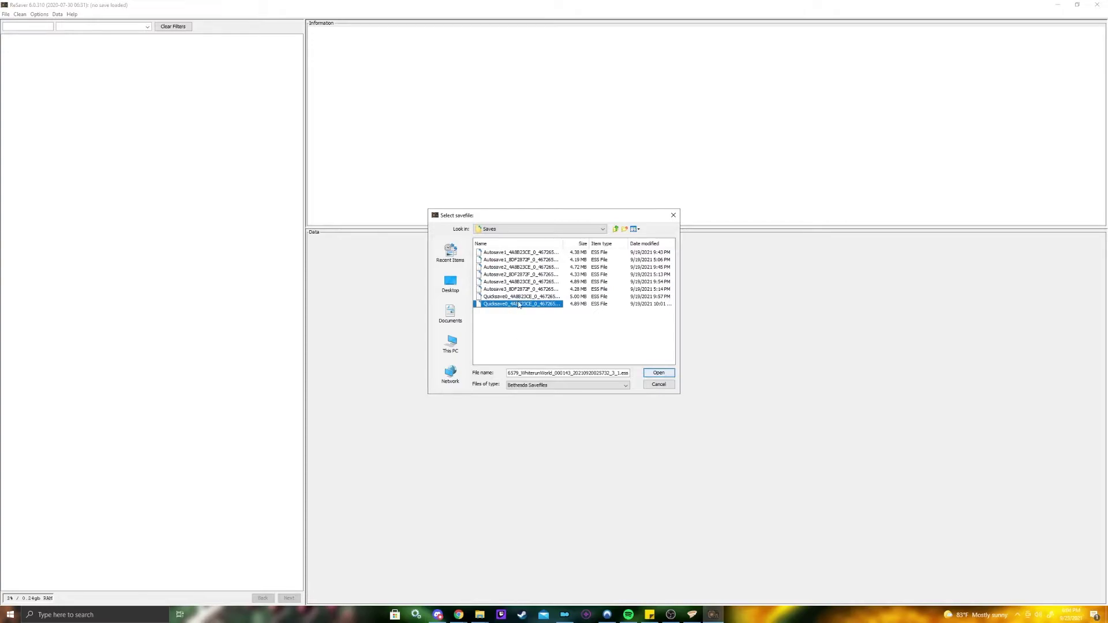
left_click(659, 373)
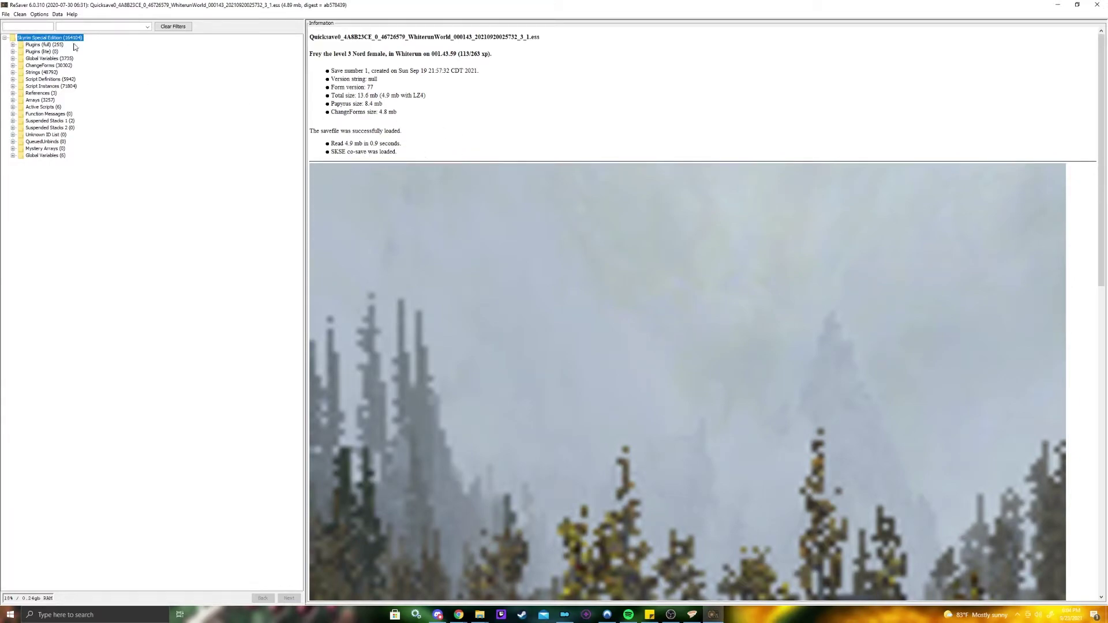
- Look over the available save-cleaning commands, including removing unattached instances, without running any
left_click(22, 14)
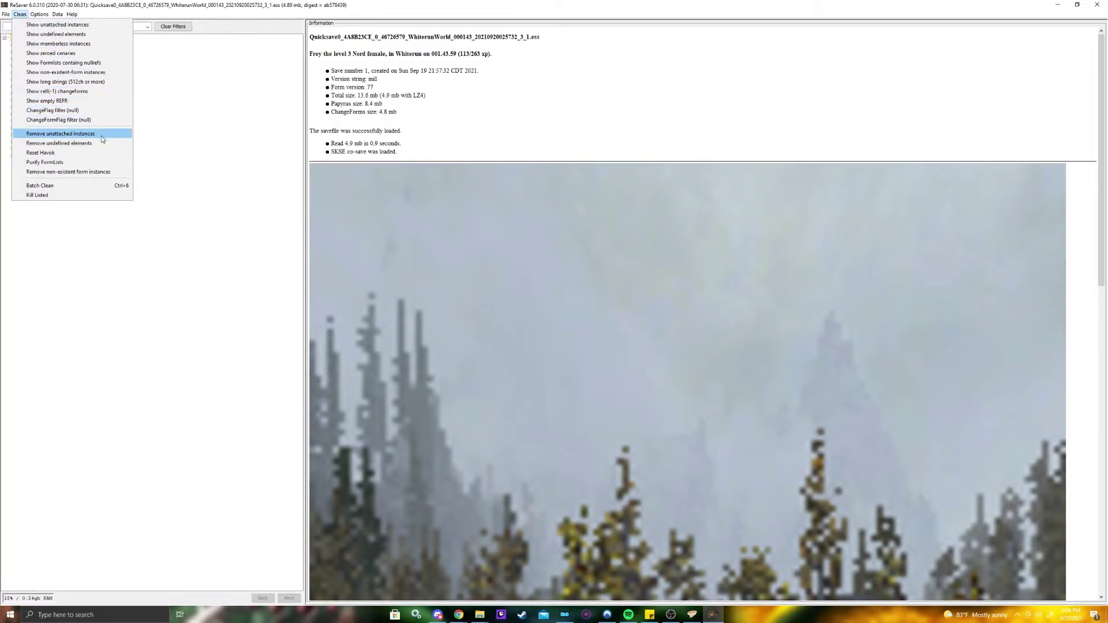
left_click(234, 217)
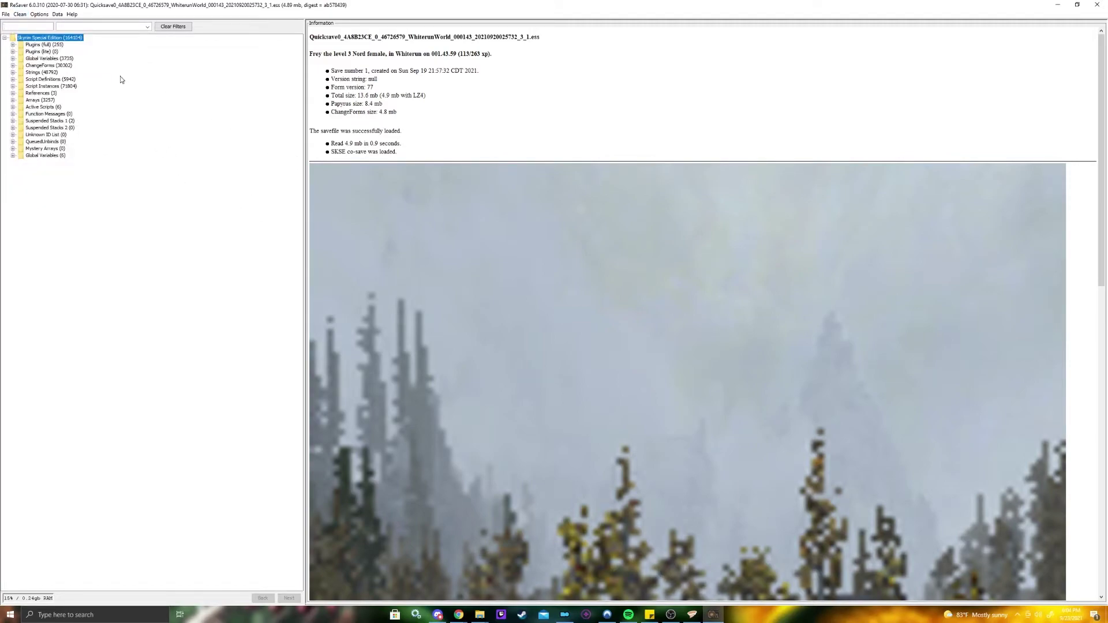
- Expand the full plugin list of the loaded save in ReSaver and shrink its window over Mod Organizer's mod list
scroll(470, 275, "down", 5)
scroll(469, 264, "up", 5)
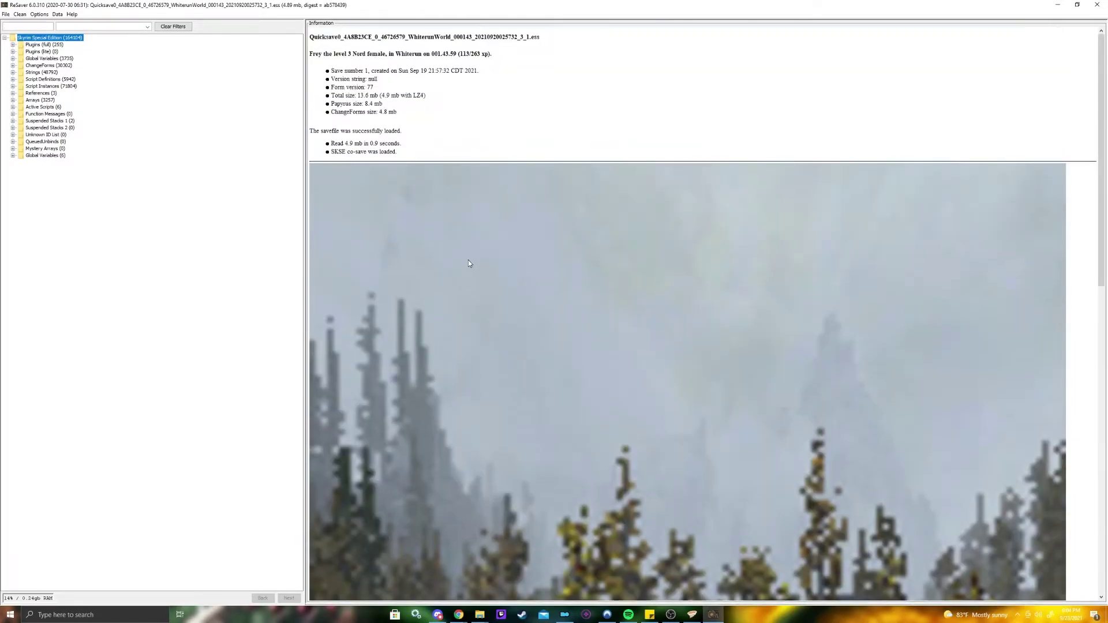
left_click(13, 45)
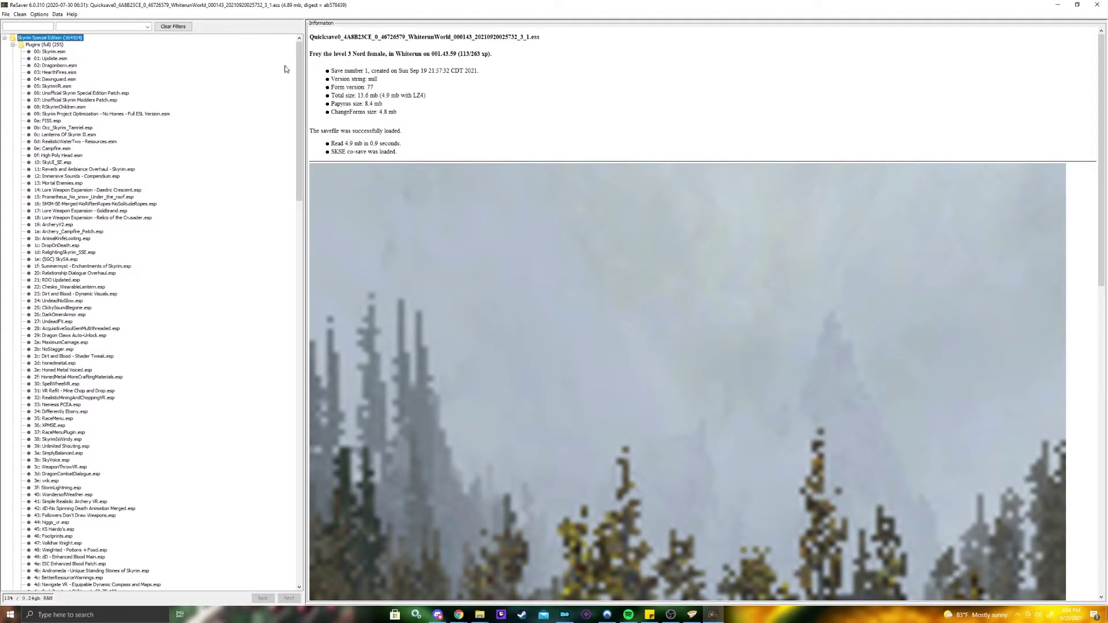
scroll(285, 68, "down", 5)
scroll(286, 64, "up", 5)
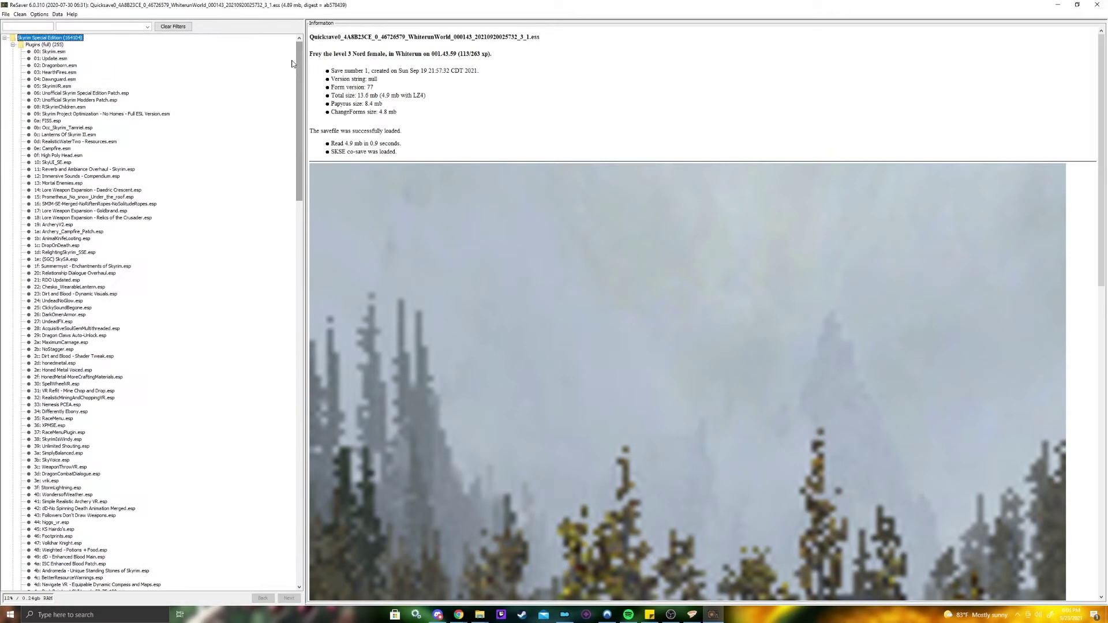
left_click_drag(980, 6, 279, 129)
left_click(989, 107)
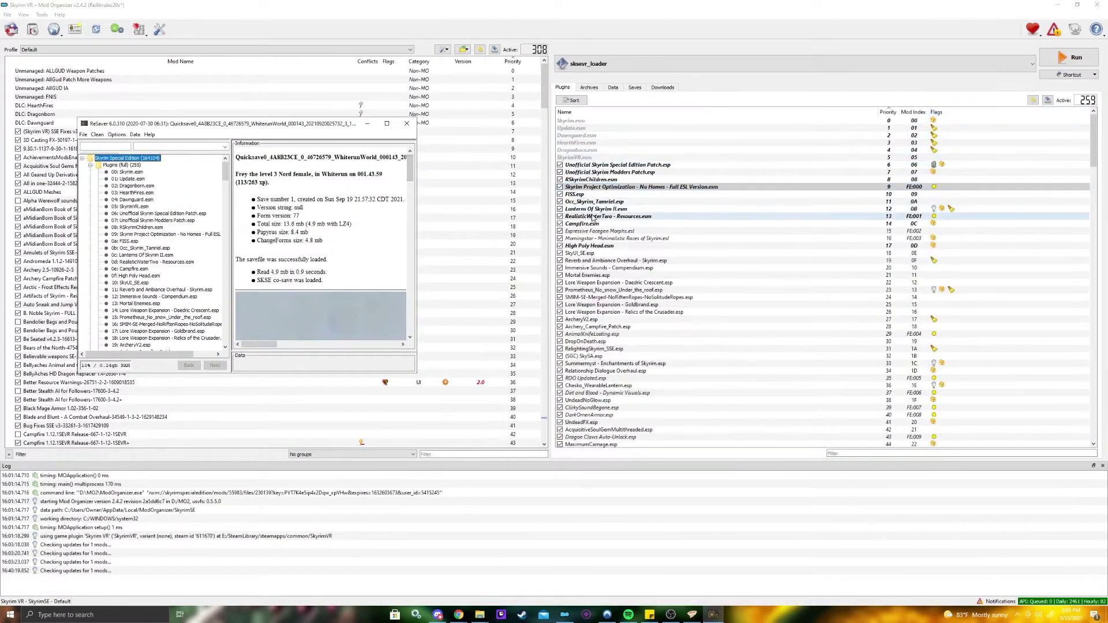
- In Mod Organizer, try High Poly Head.esm directly above Morningstar - Minimalistic Races of Skyrim.esl, and move it back below that plugin
left_click(607, 238)
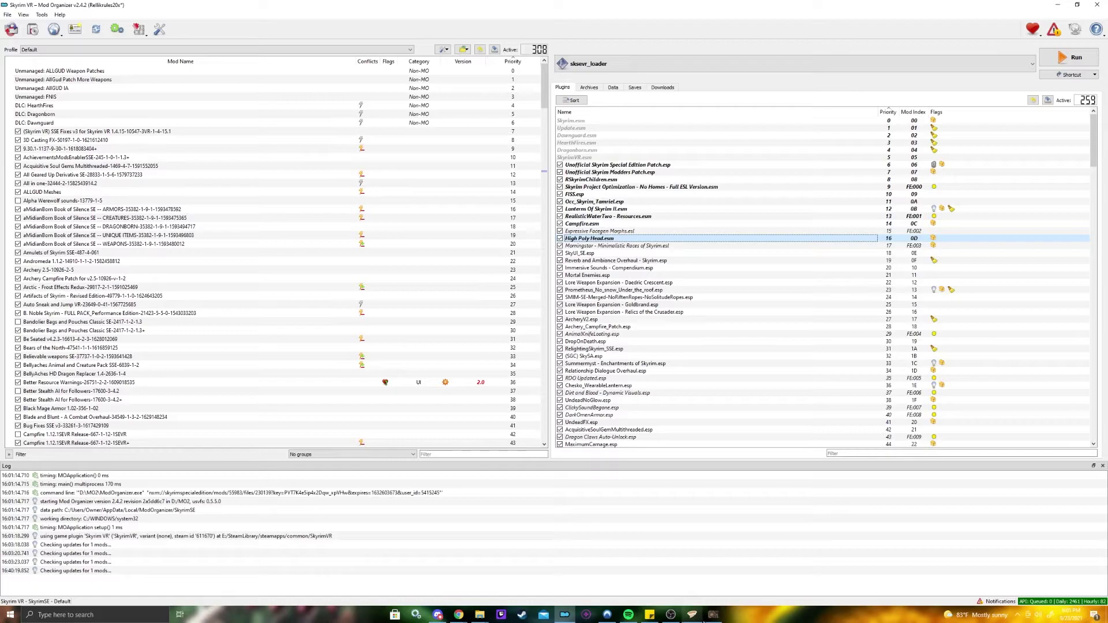
key("alt+Tab")
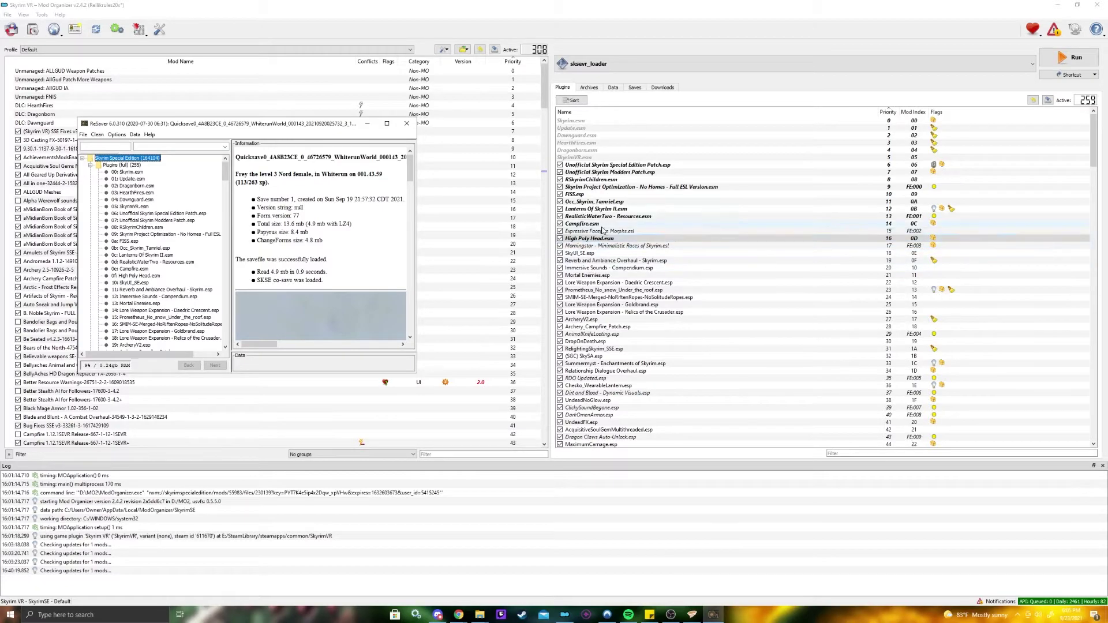
left_click_drag(589, 238, 589, 249)
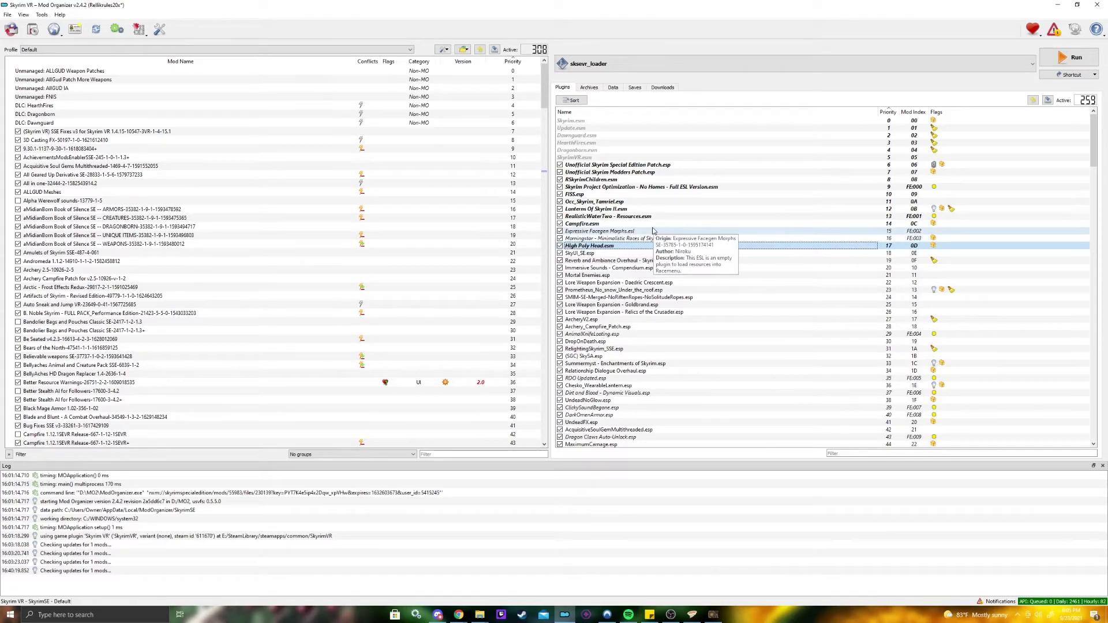
- Compare with ReSaver's plugin order, try SMIM-SE-Merged-NoRiftenRopes-NoSolitudeRopes.esp above Mortal Enemies.esp, and return it below Prometheus_No_snow_Under_the_roof.esp
left_click(715, 602)
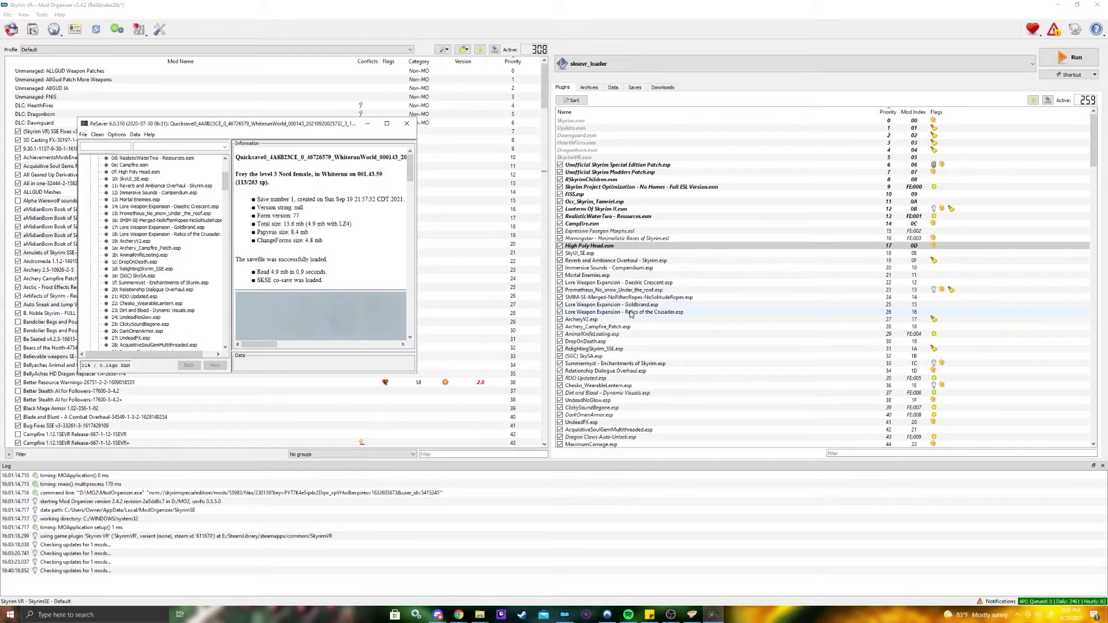
left_click_drag(630, 297, 635, 278)
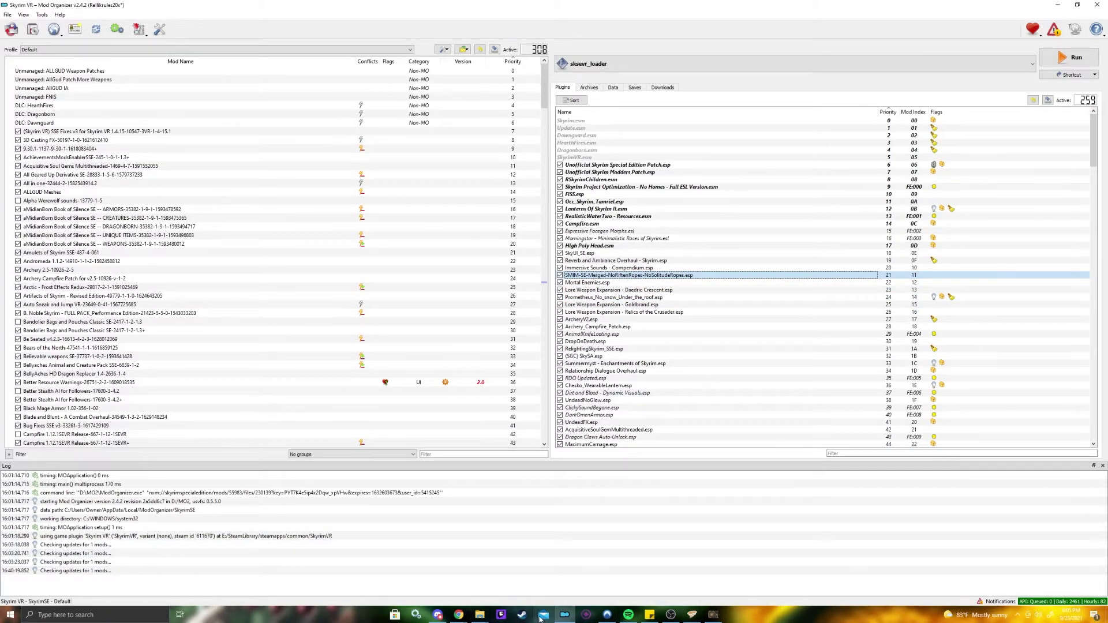
left_click(714, 614)
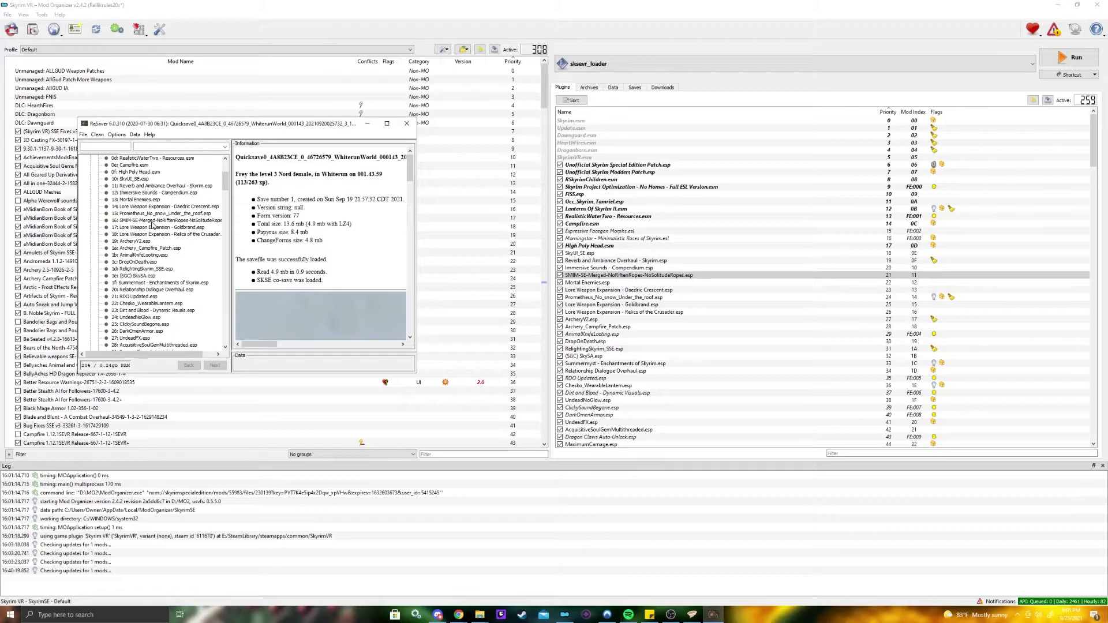
left_click_drag(618, 275, 640, 304)
left_click(815, 292)
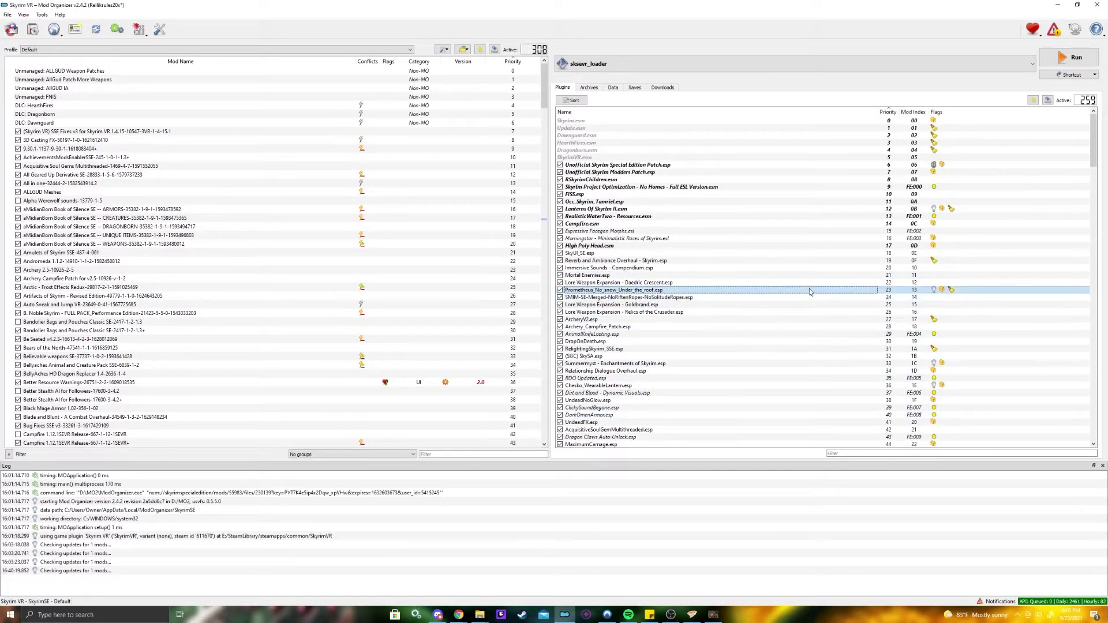
mouse_move(1093, 138)
left_mouse_down()
mouse_move(1090, 418)
mouse_move(1093, 136)
left_mouse_up()
left_click(759, 254)
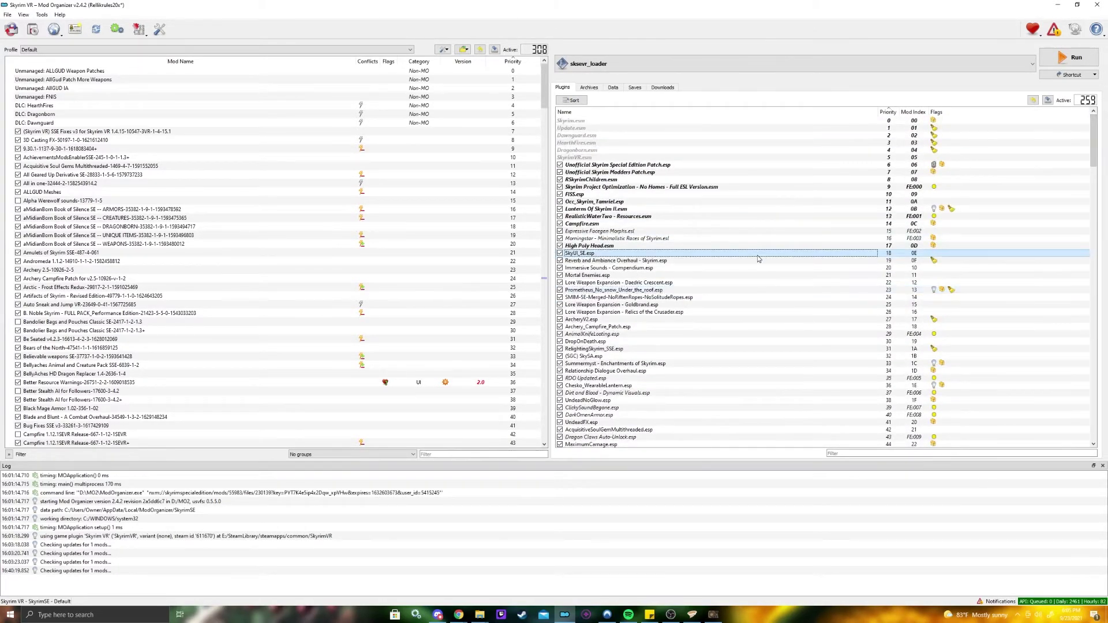
key("ctrl+a")
right_click(725, 244)
left_click(925, 305)
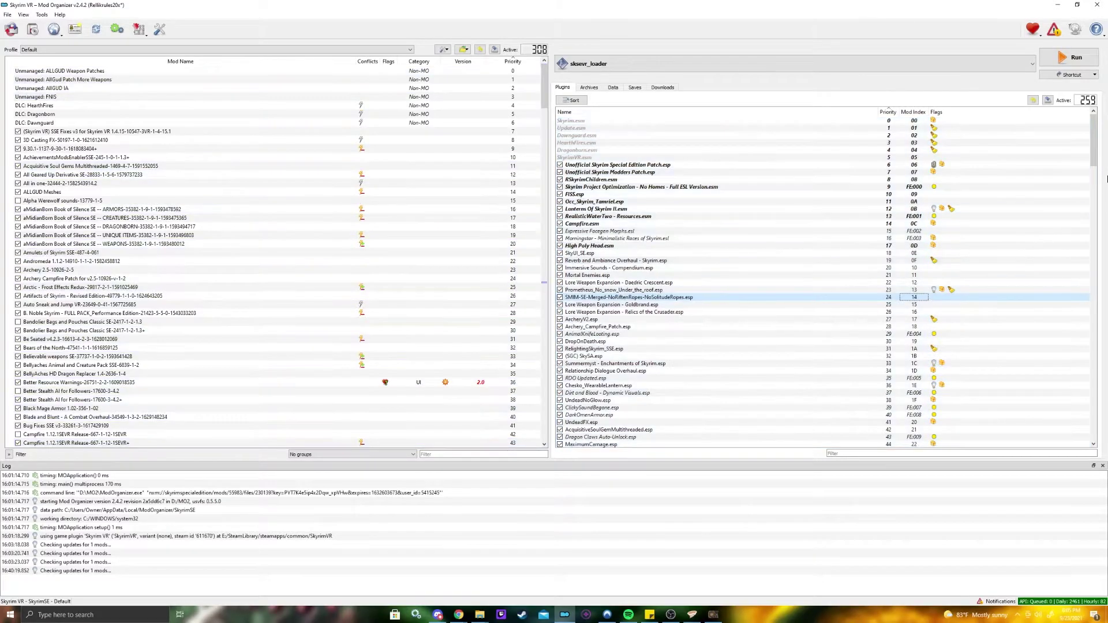
mouse_move(1092, 138)
left_mouse_down()
mouse_move(1084, 444)
mouse_move(1098, 120)
mouse_move(1094, 445)
mouse_move(1094, 121)
left_mouse_up()
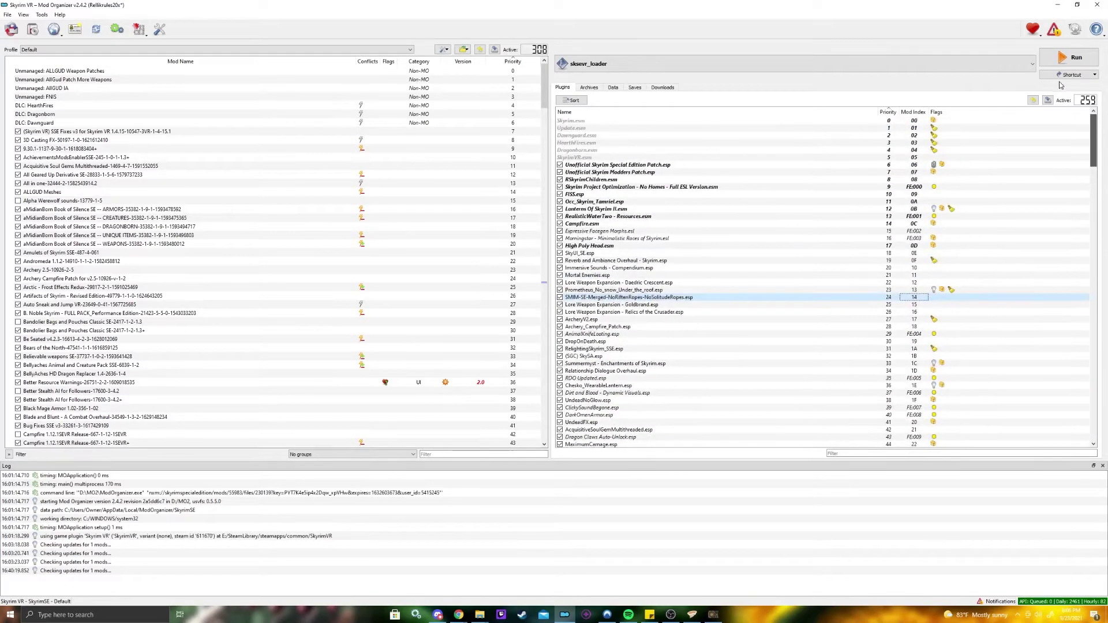
- Look over the instance manager and the global and portable options for a new instance, without creating one
left_click(12, 30)
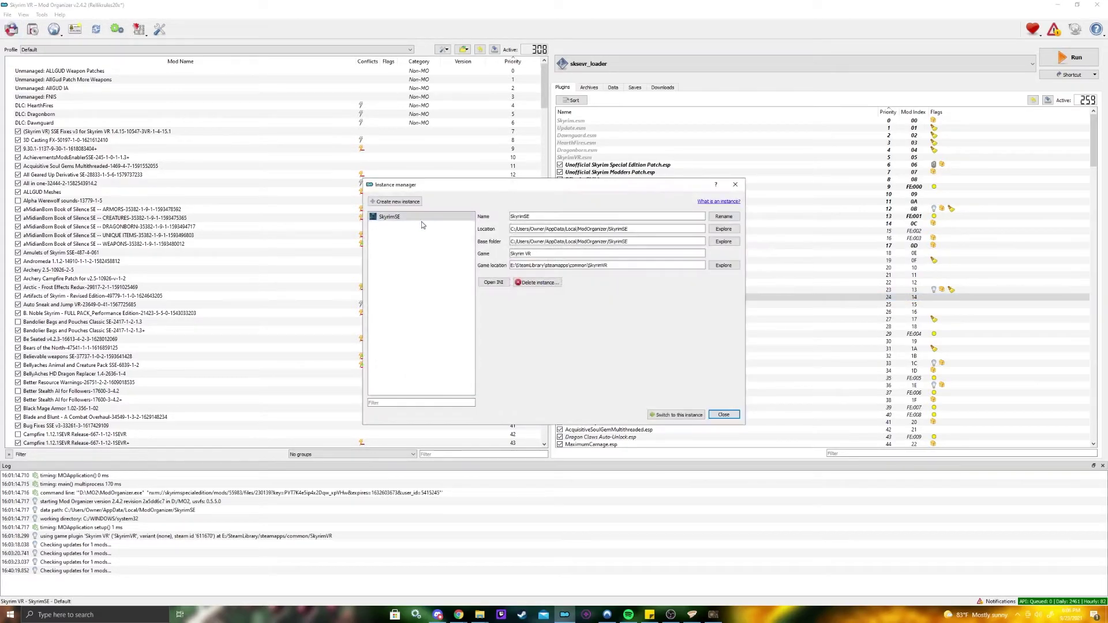
left_click(404, 201)
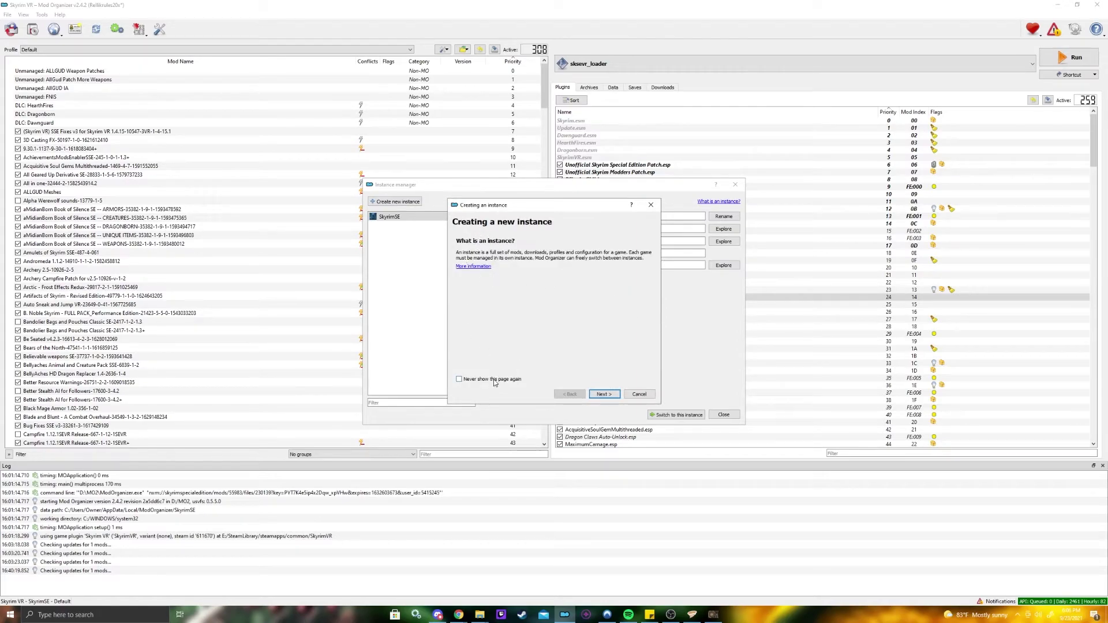
left_click(605, 394)
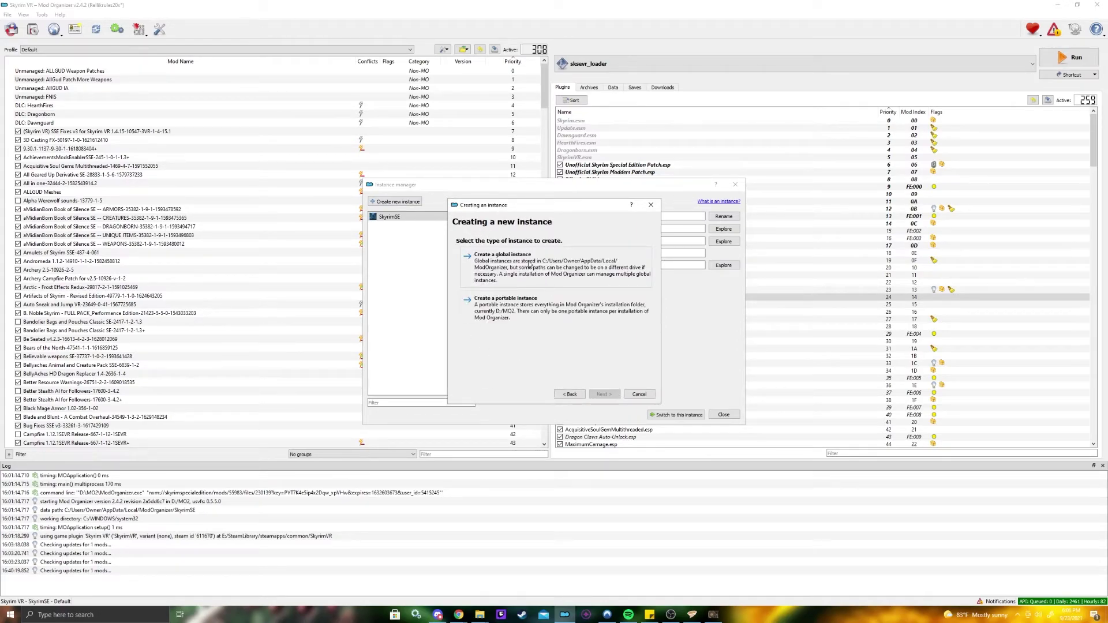
left_click(528, 265)
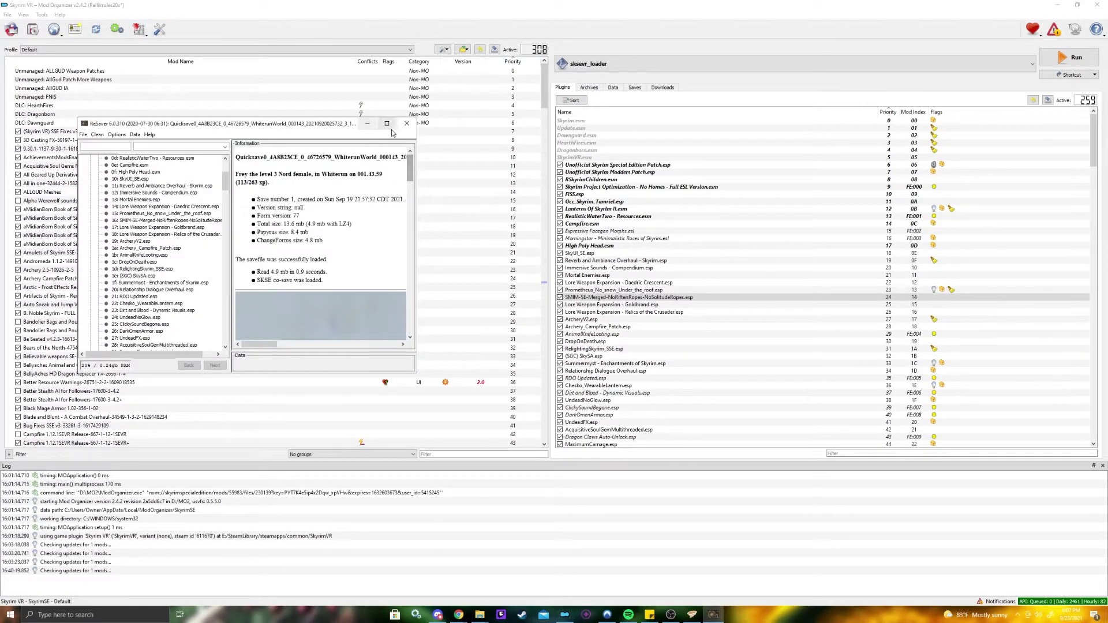
- Close ReSaver and check the Skyrim VR tools on the Vortex dashboard before returning to Mod Organizer
left_click(407, 123)
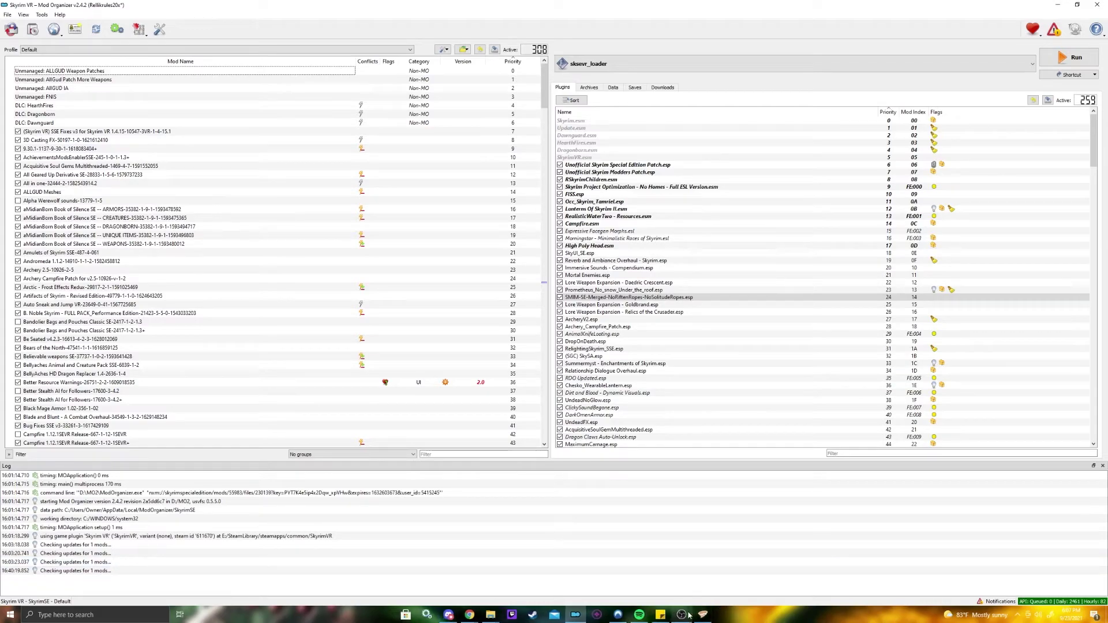
left_click(148, 35)
left_click(234, 35)
mouse_move(712, 614)
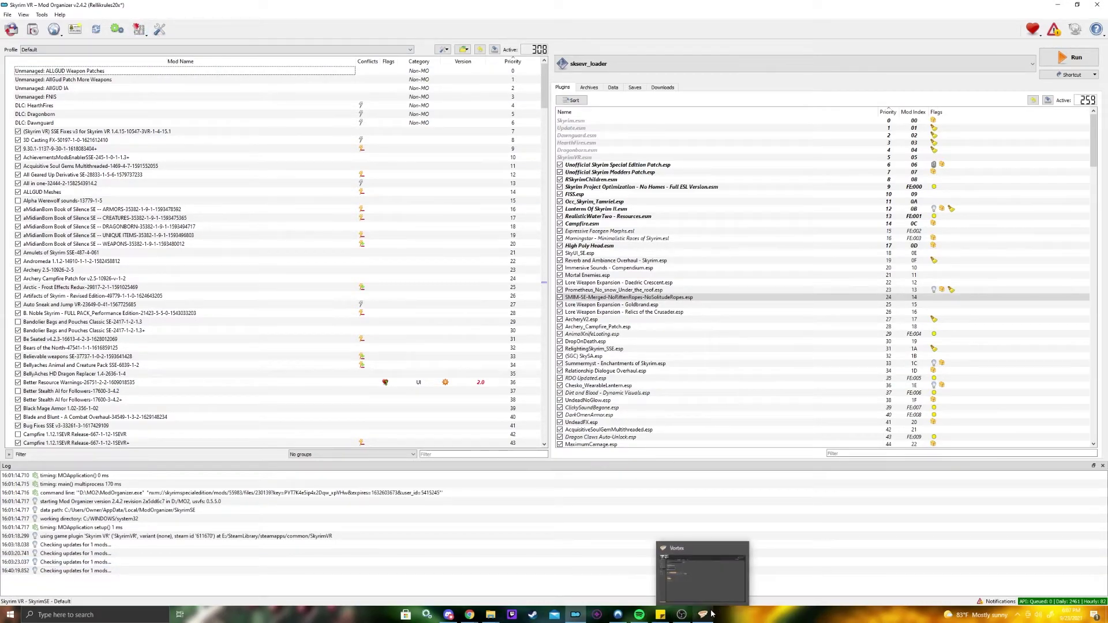
left_click(710, 555)
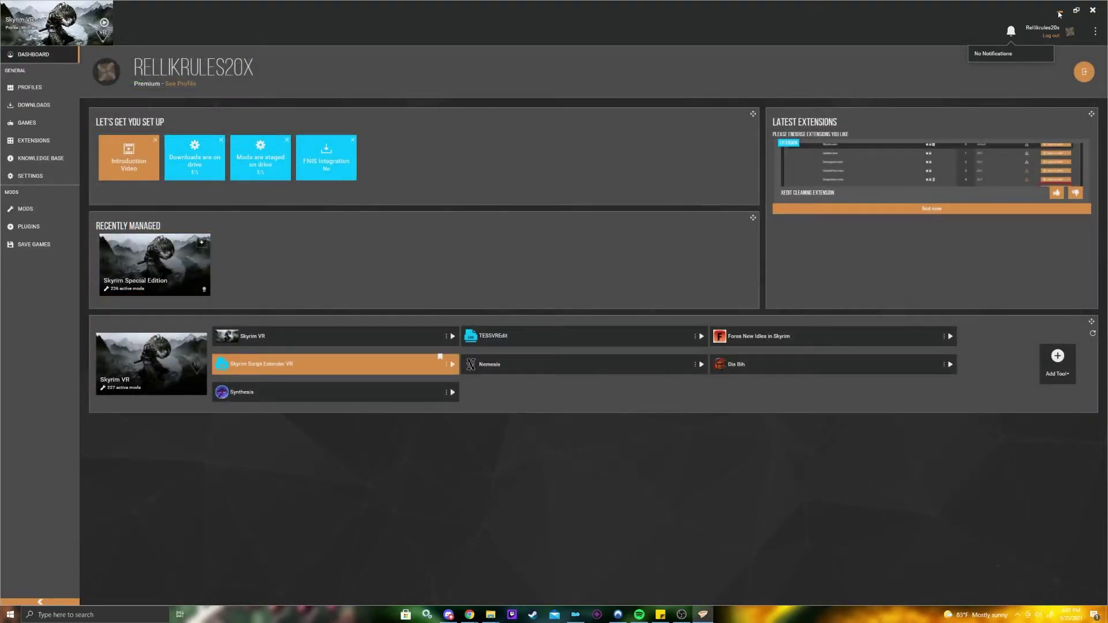
left_click(1060, 12)
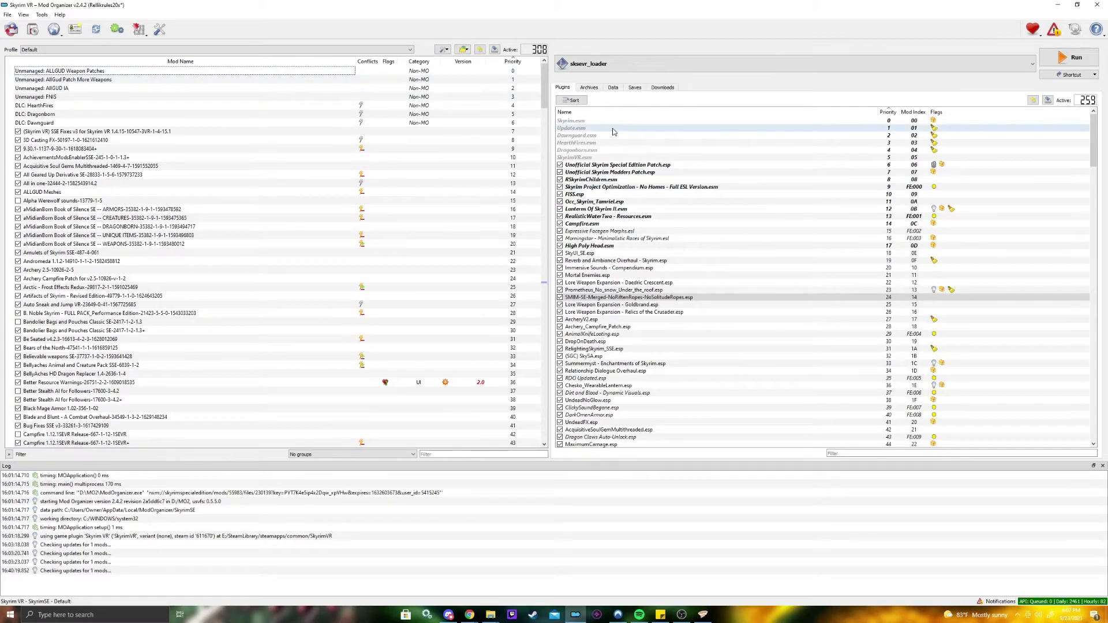
- Switch to Vortex, review its Skyrim VR mod list and dashboard, and minimize it again
mouse_move(613, 131)
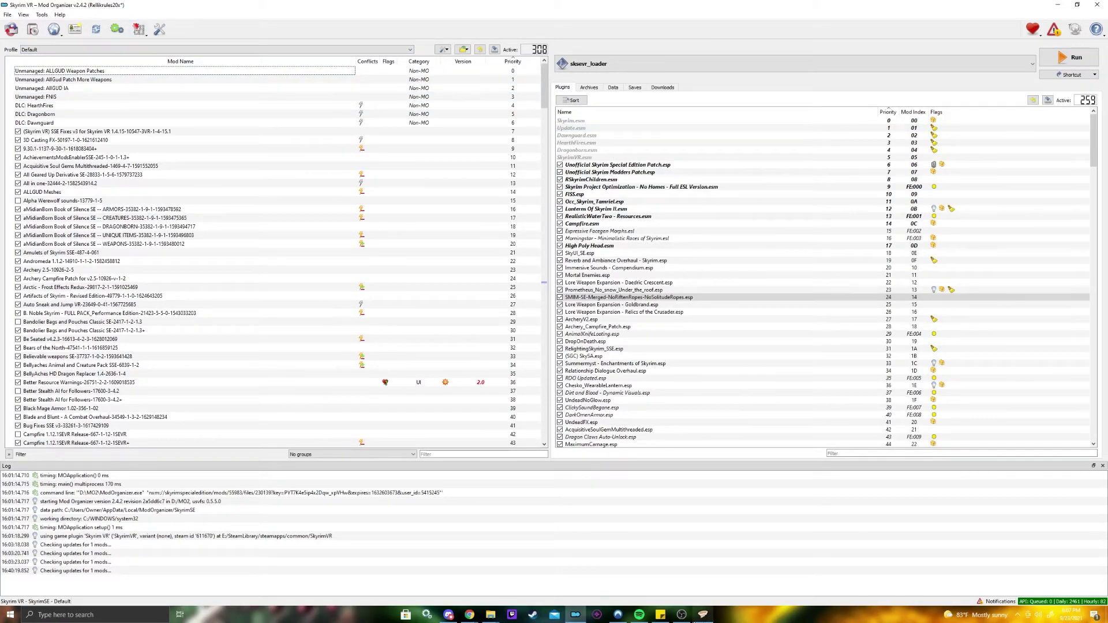
left_click(699, 617)
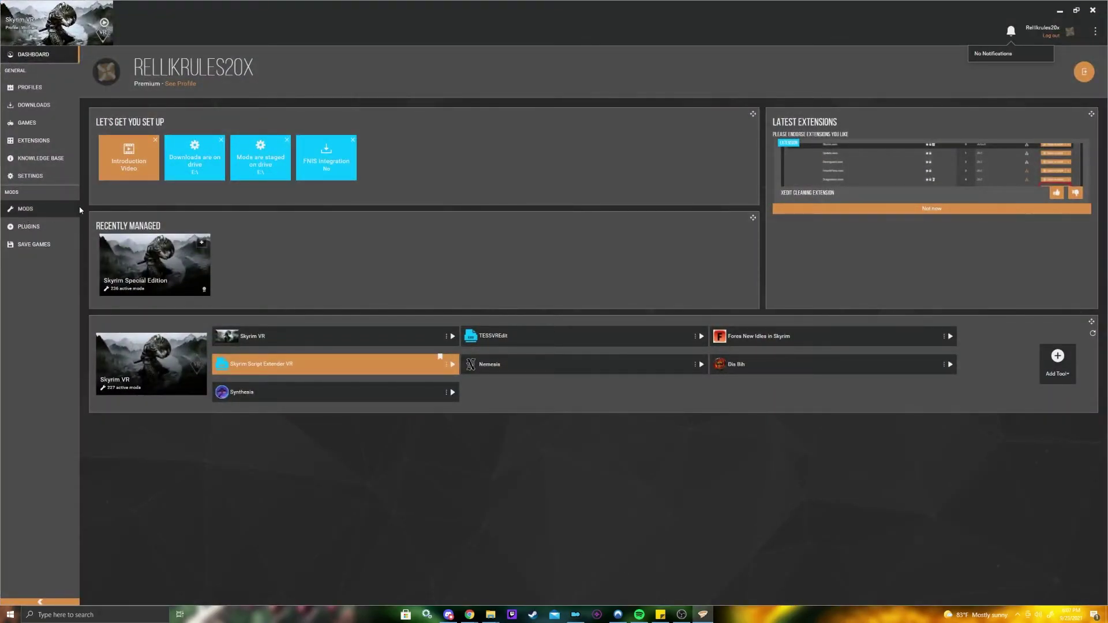
left_click(34, 209)
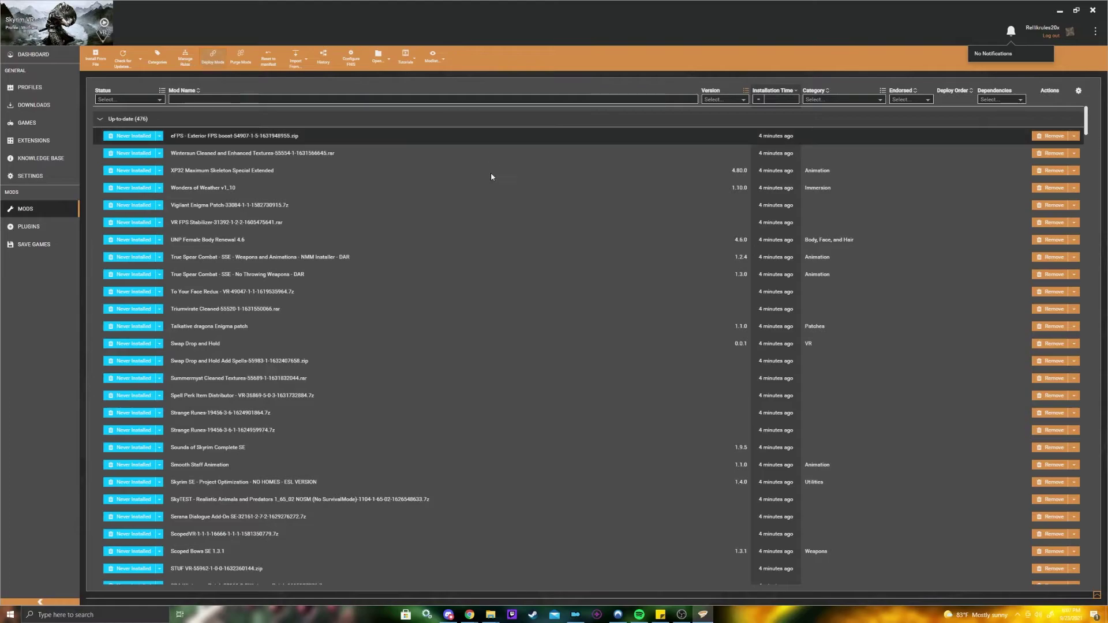
left_click(23, 54)
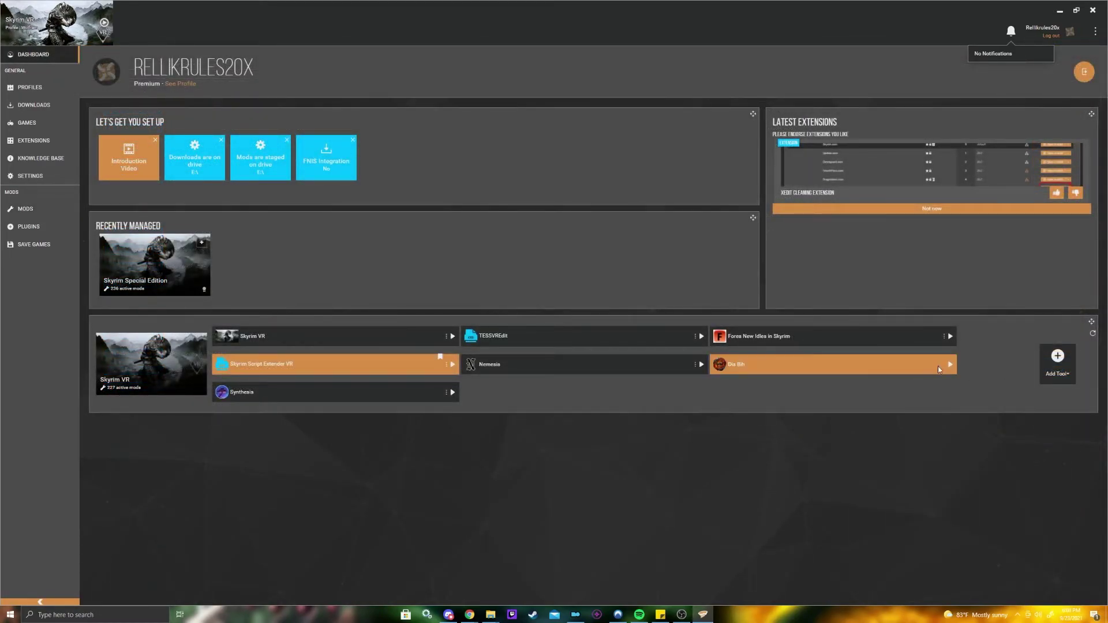
left_click(1060, 11)
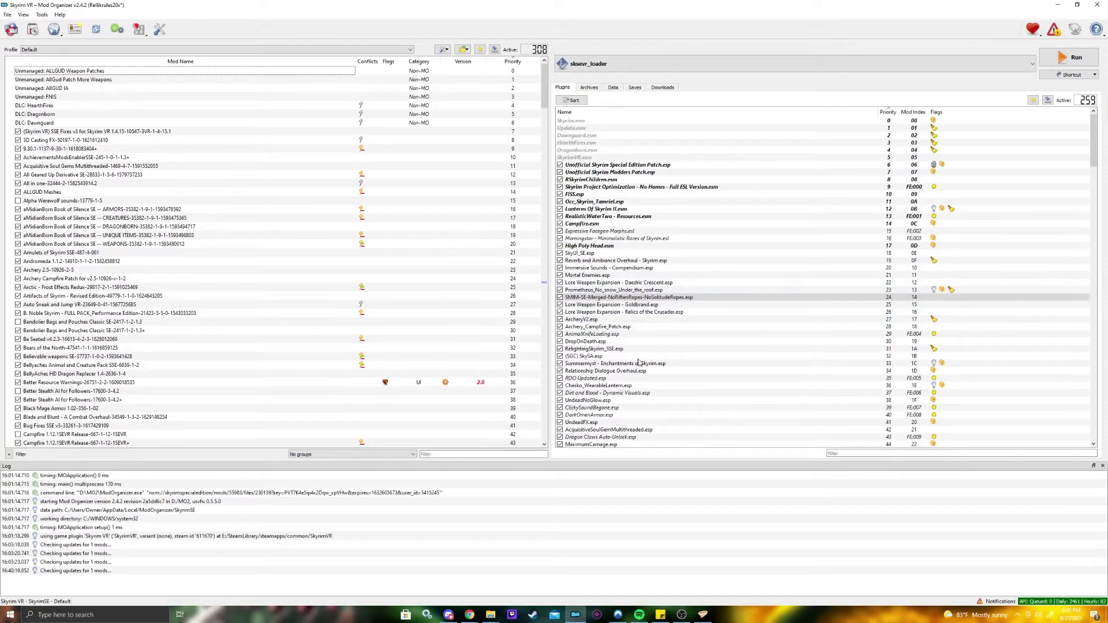
- Switch to File Explorer and open the Skyrim VR folder under Documents and My Games
mouse_move(493, 615)
left_click(466, 577)
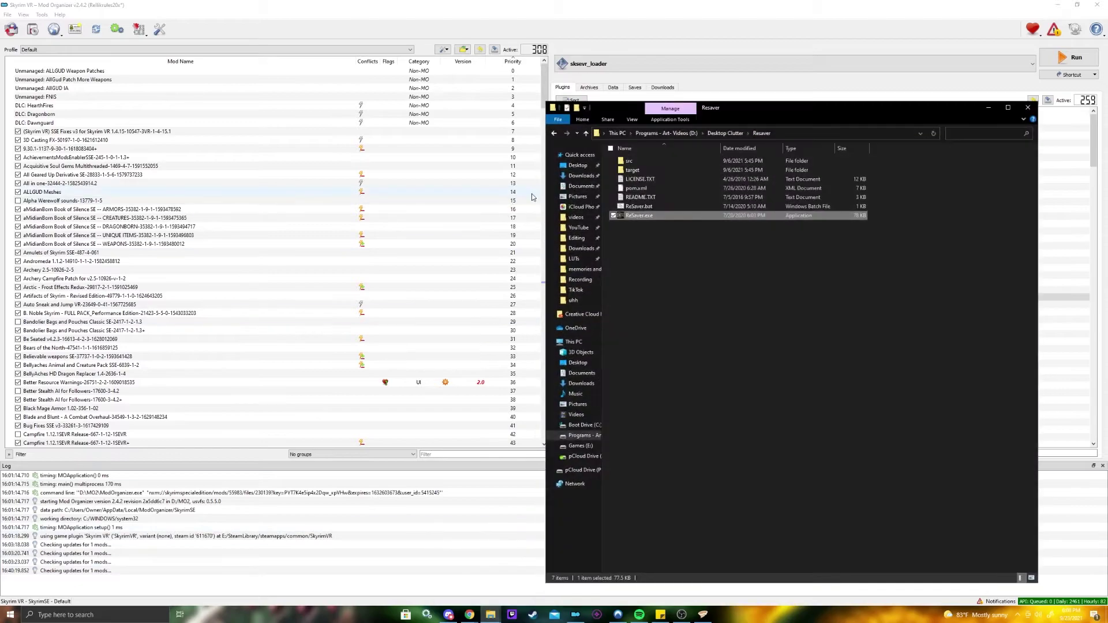
left_click(576, 188)
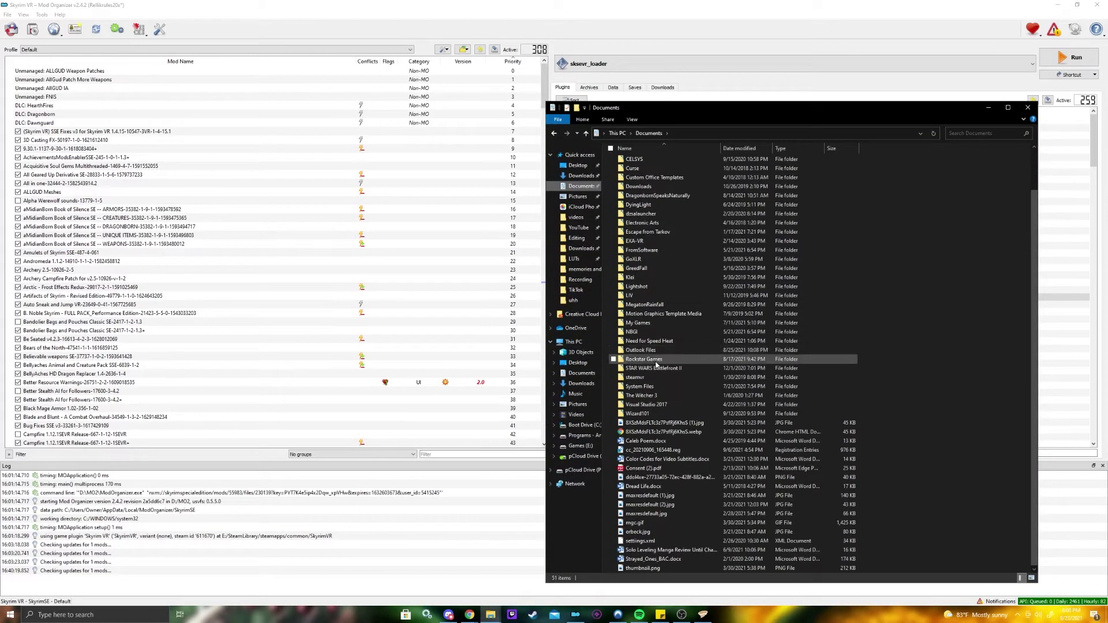
double_click(653, 323)
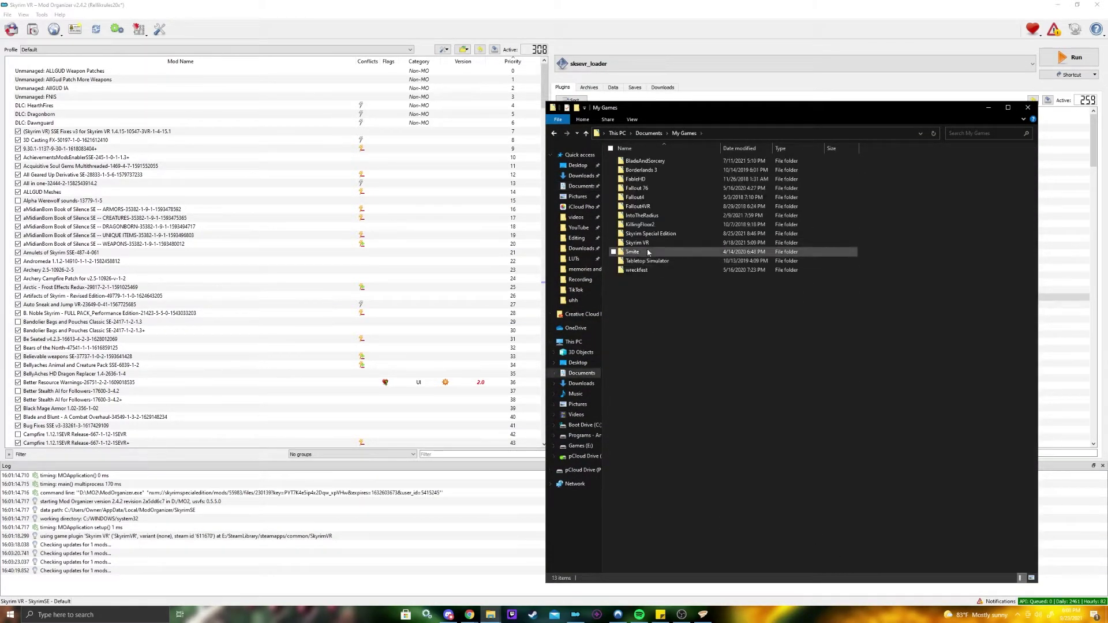
left_click(644, 243)
double_click(644, 243)
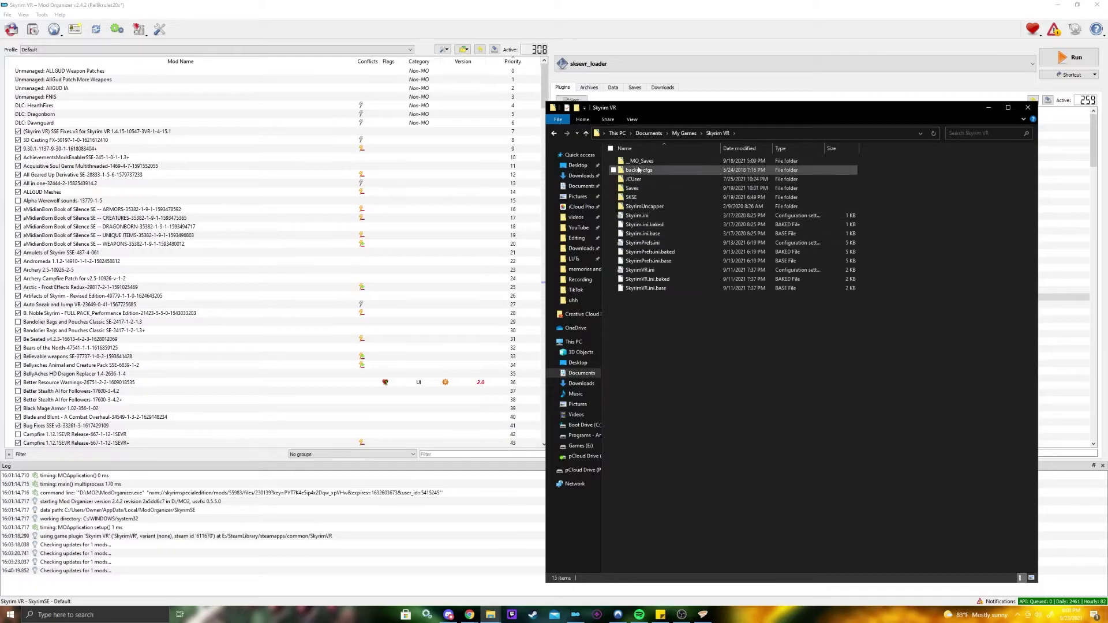
- View SkyrimPrefs.ini, Skyrim.ini and SkyrimVR.ini in turn, closing each without edits, and return to Mod Organizer
double_click(653, 243)
left_click(891, 52)
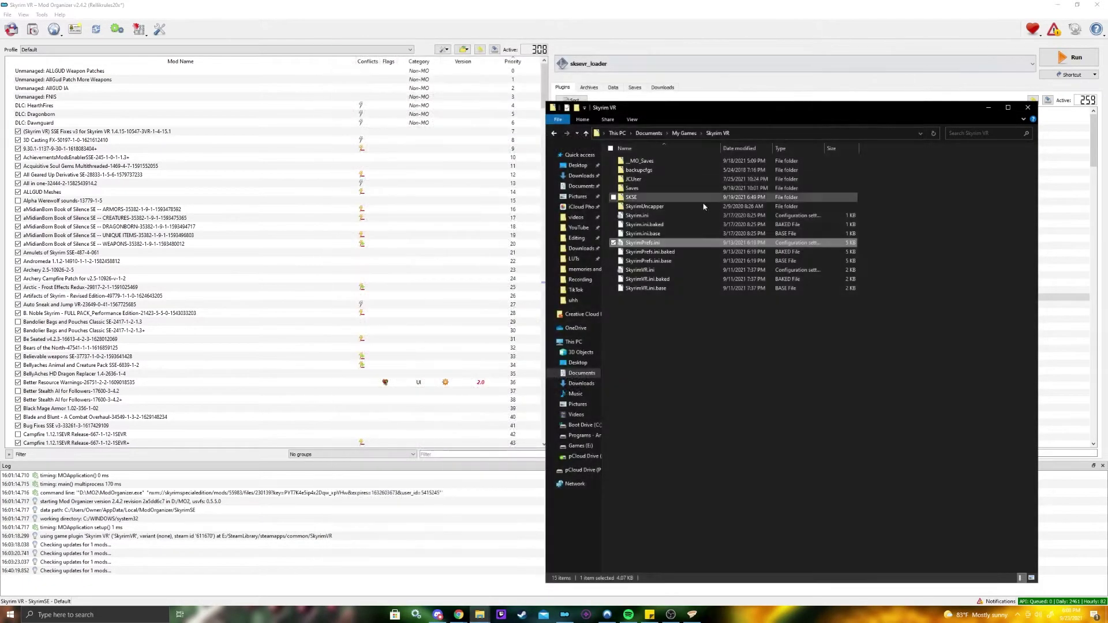
left_click(658, 270)
double_click(651, 217)
left_click(892, 52)
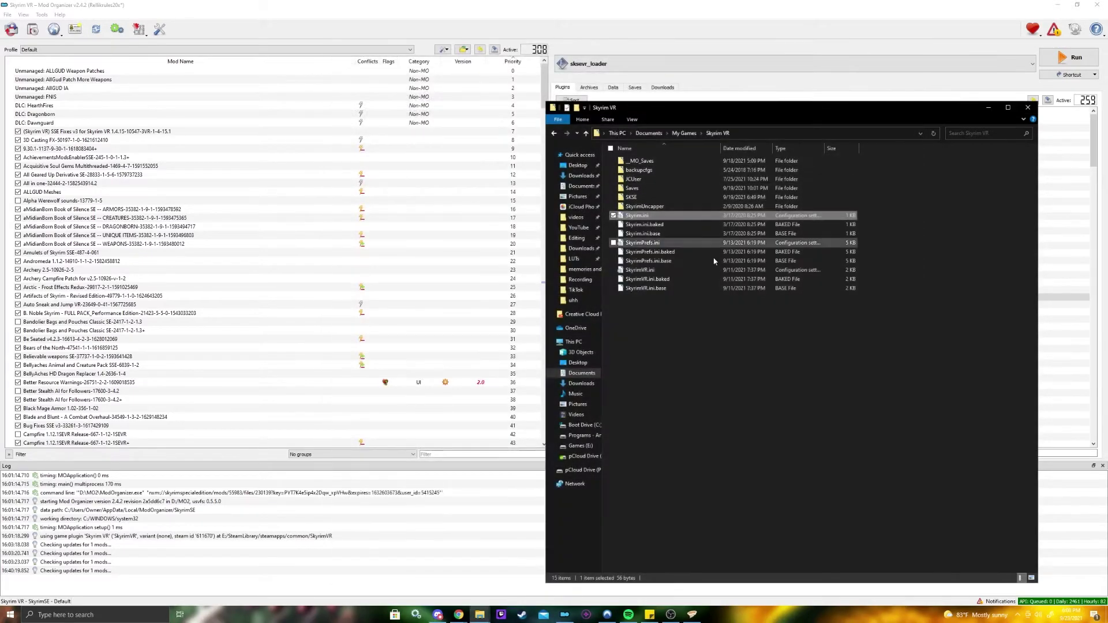
left_click(674, 271)
double_click(674, 274)
left_click(923, 53)
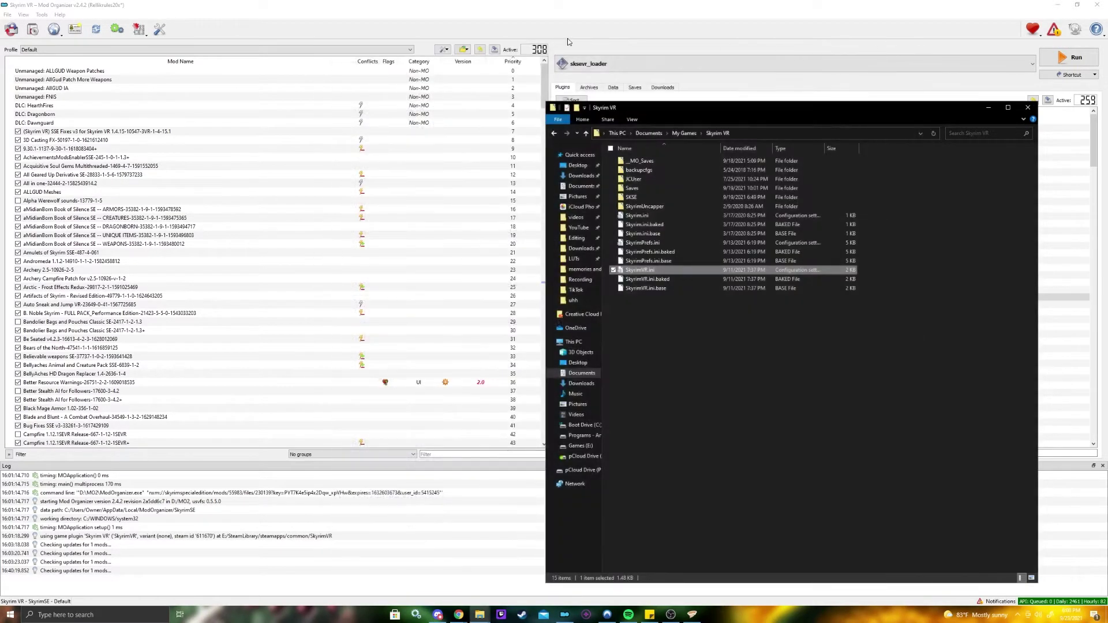
left_click(445, 35)
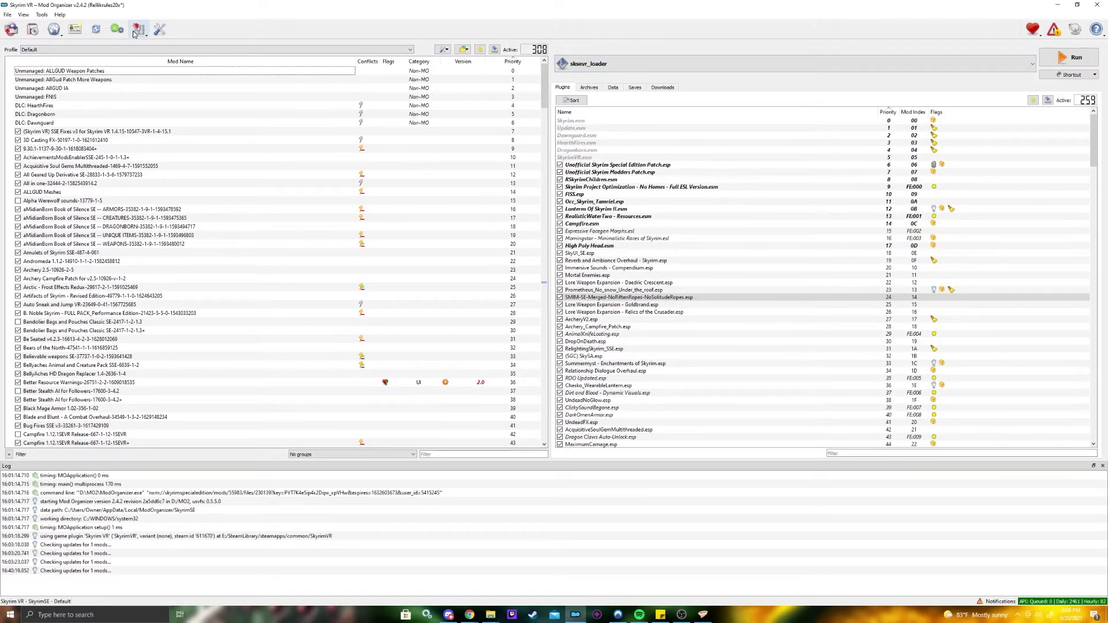
- Open the profile-specific game INI files in the INI Editor, save them and close the editor
left_click(140, 31)
left_click(151, 56)
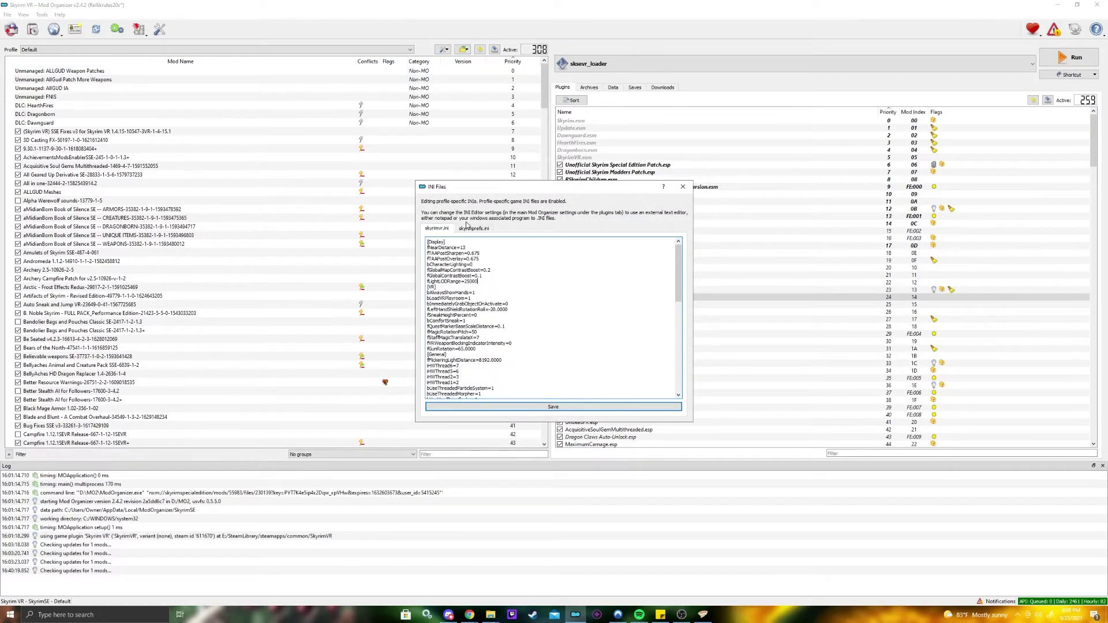
left_click(553, 407)
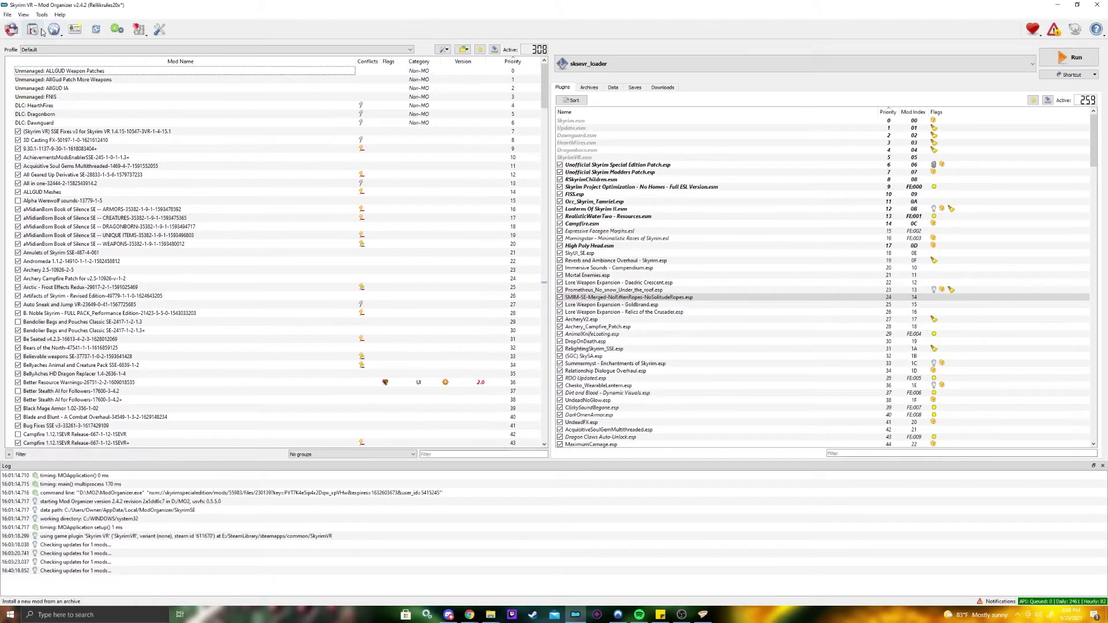
- Sort the plugin list with LOOT, close its report and review the load order from start to end
scroll(715, 380, "down", 19)
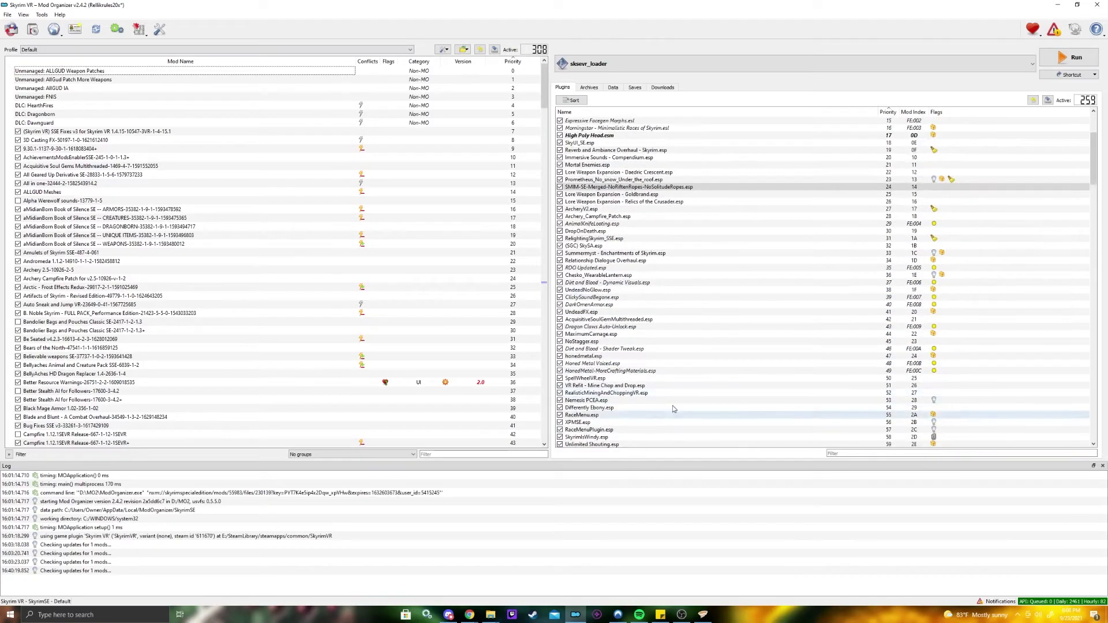
left_click(572, 100)
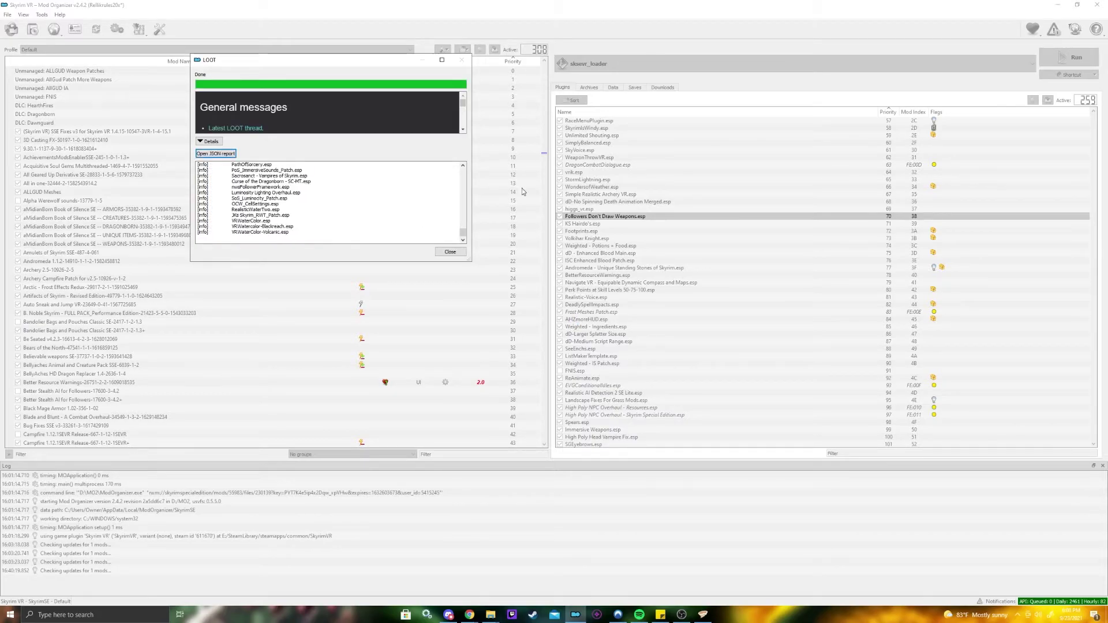
left_click(450, 253)
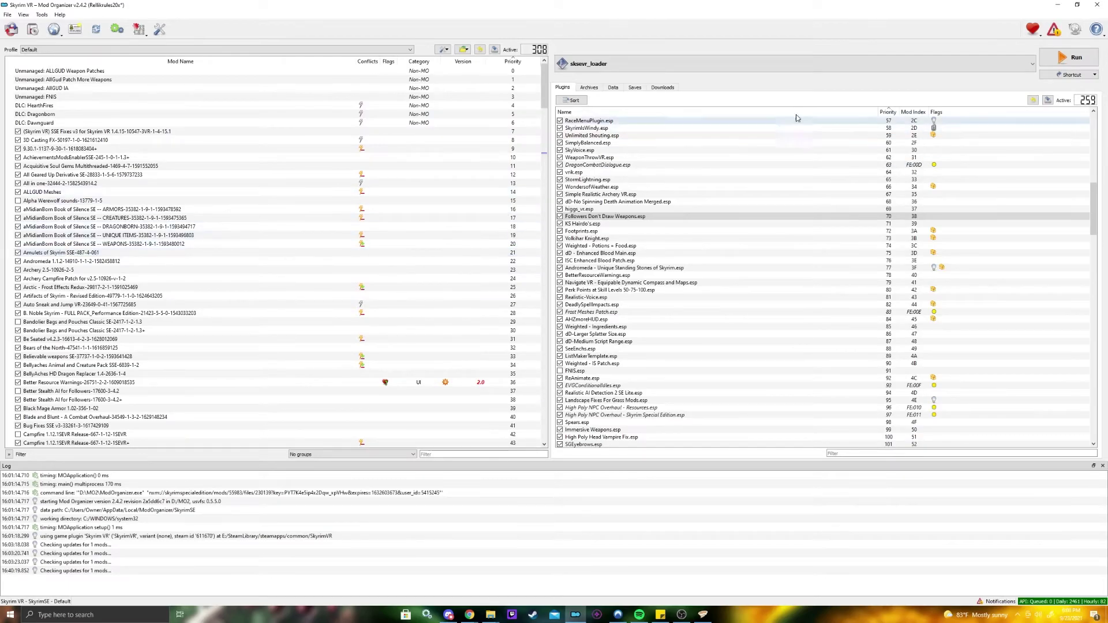
left_click_drag(1093, 191, 1088, 444)
left_click_drag(1085, 403, 1092, 124)
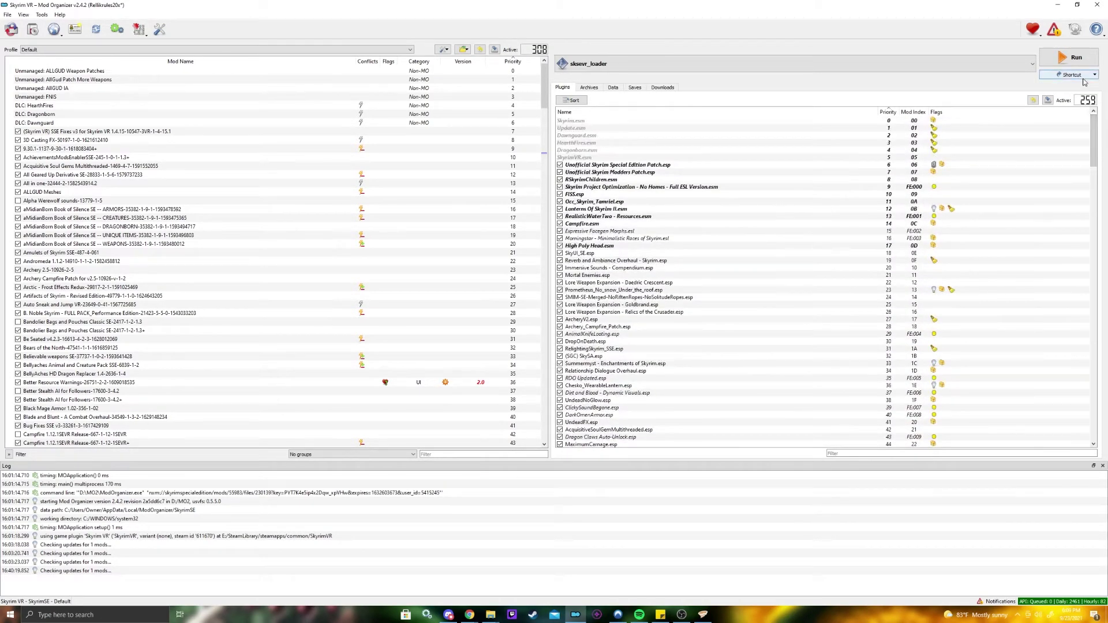
- Review the Synthesis binary path and the sksevr_loader entry in the executables configuration, closing it without edits
left_click(1032, 64)
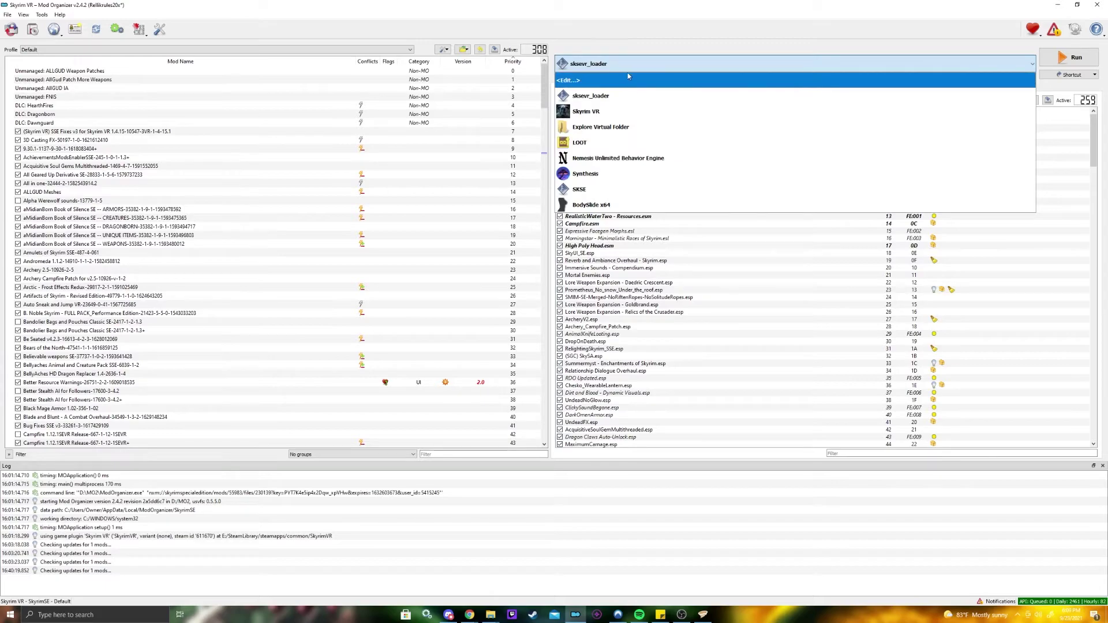
left_click(590, 81)
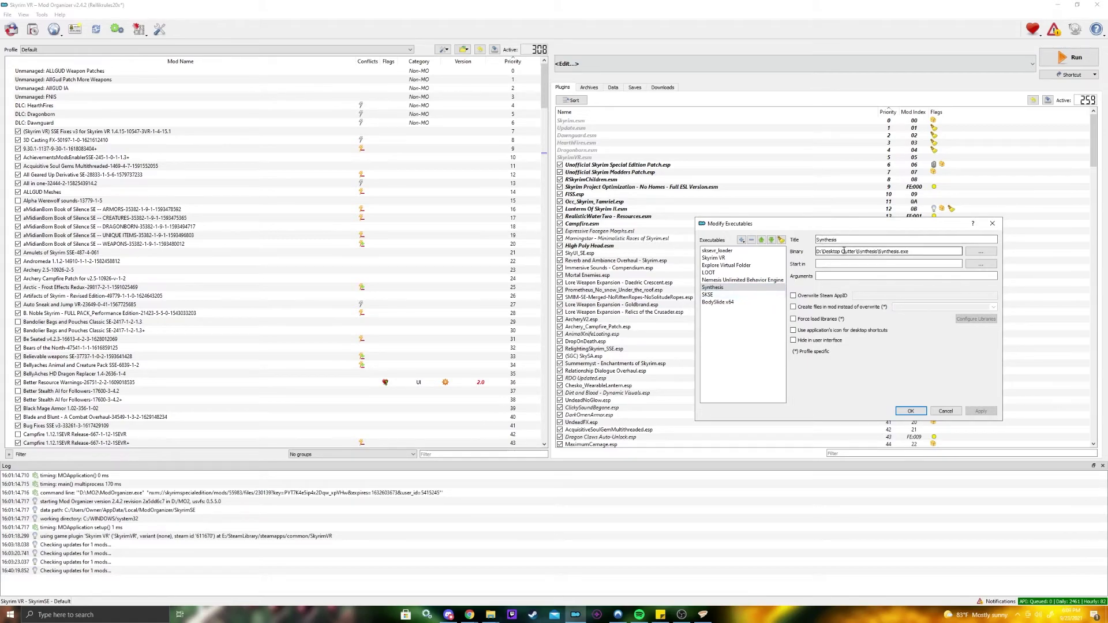
left_click(985, 256)
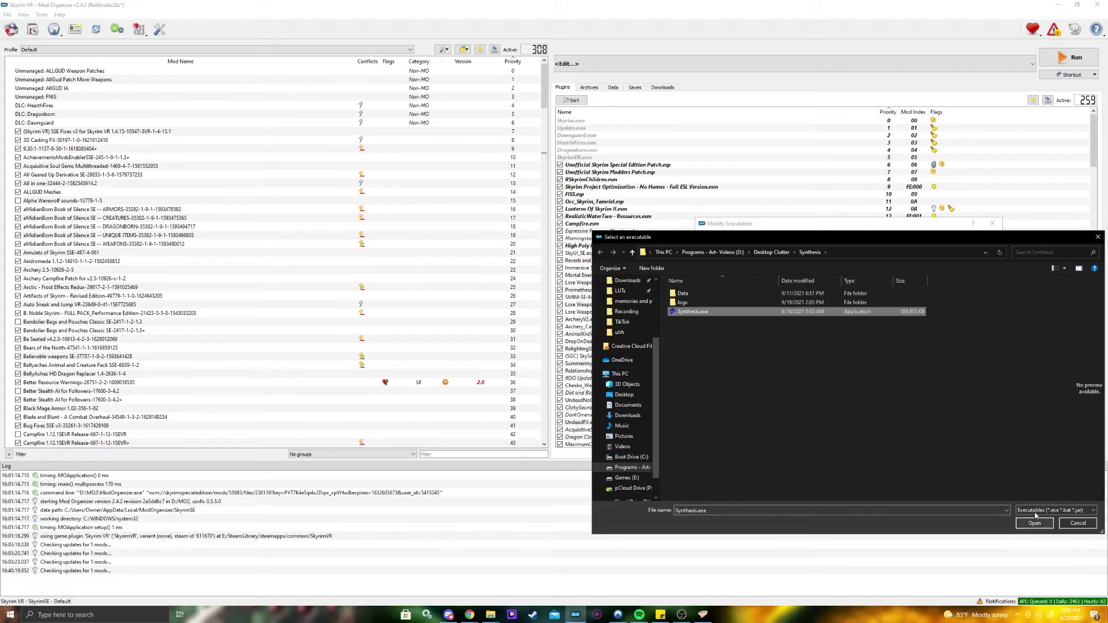
left_click(1098, 236)
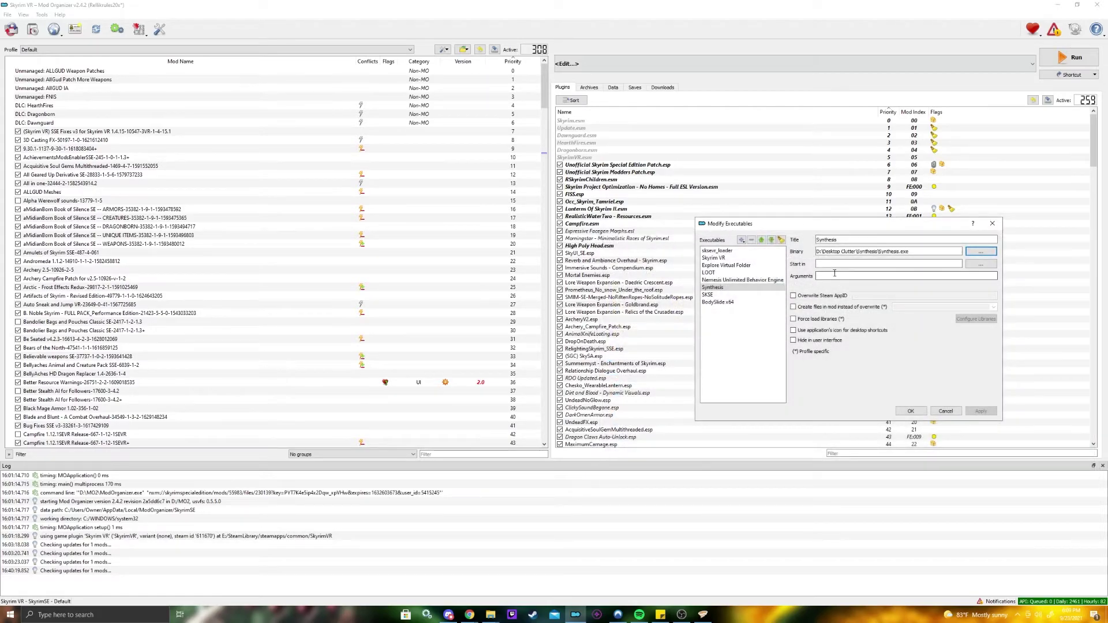
left_click(722, 252)
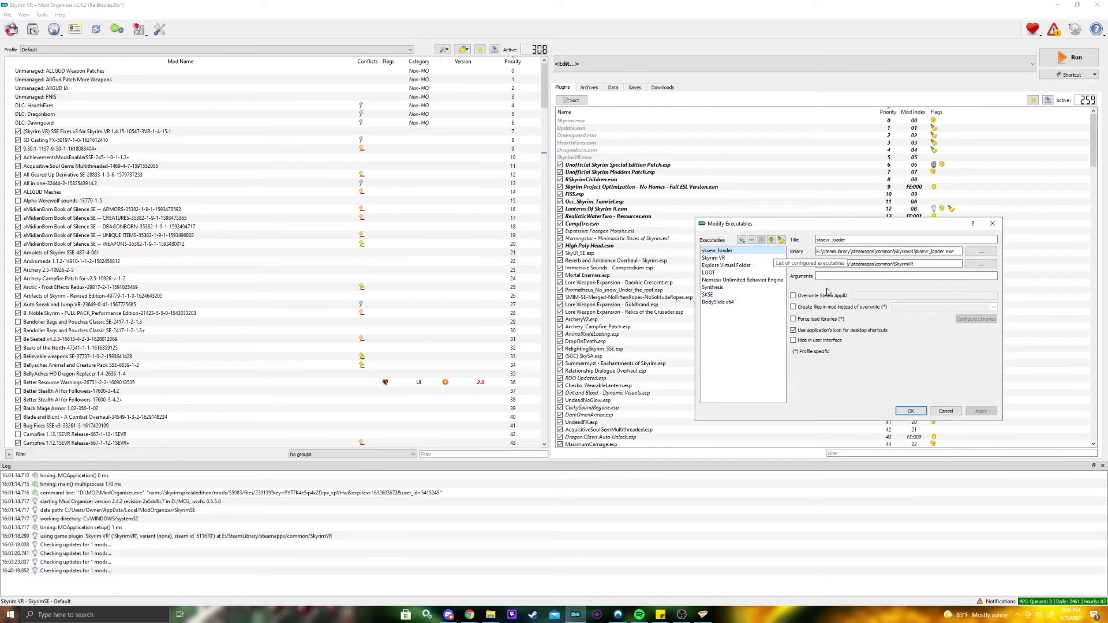
left_click(993, 223)
scroll(460, 285, "down", 11)
scroll(459, 285, "up", 11)
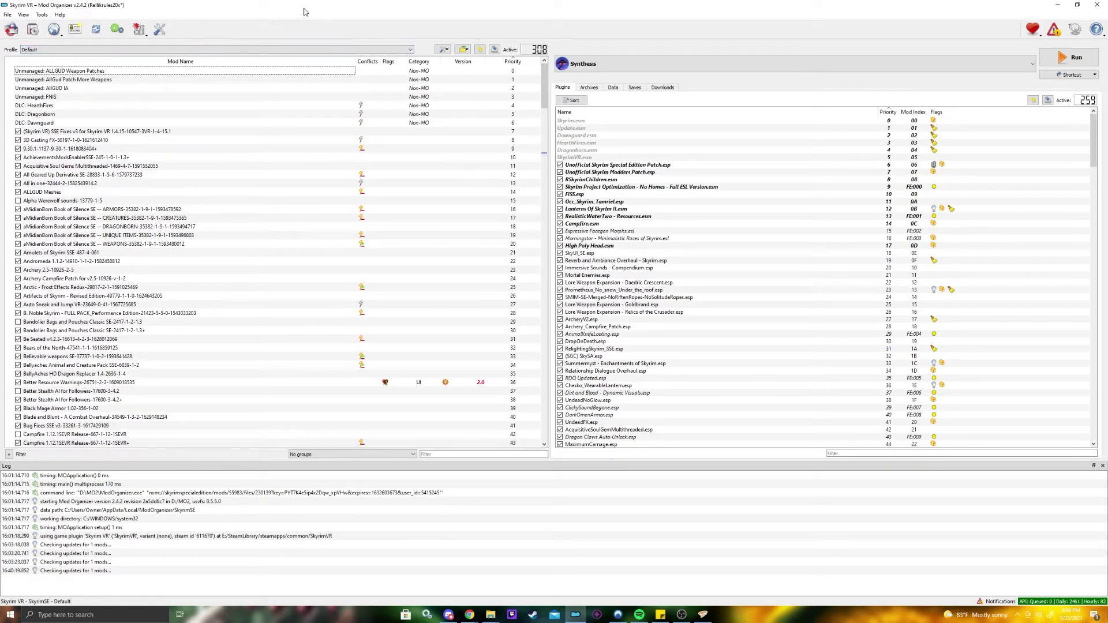
mouse_move(1095, 156)
left_mouse_down()
mouse_move(1097, 413)
mouse_move(1095, 136)
left_mouse_up()
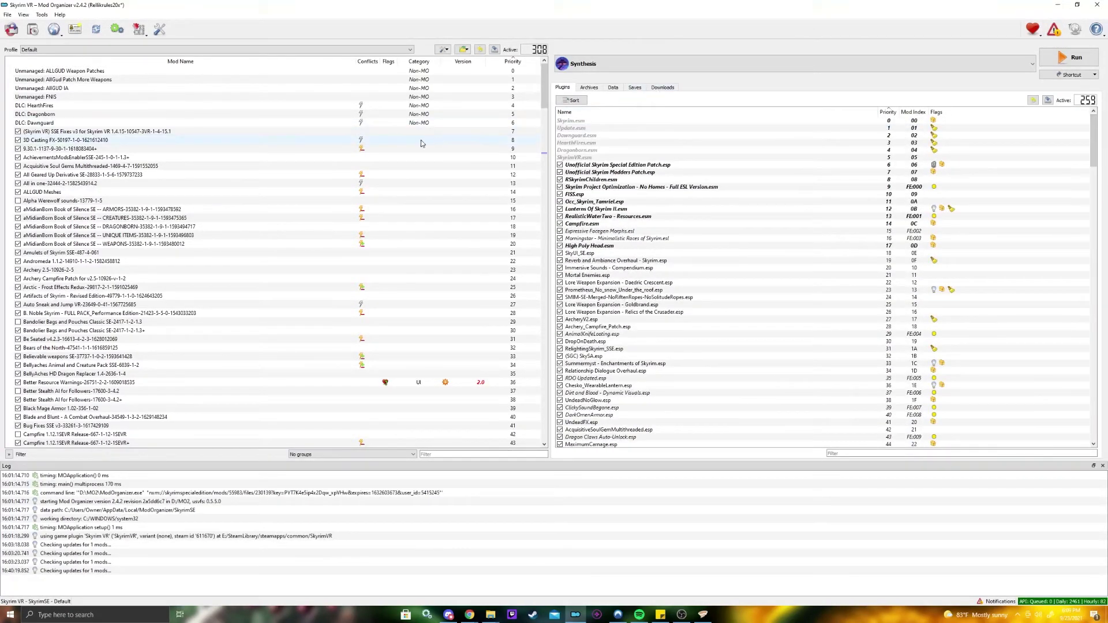
mouse_move(545, 88)
left_mouse_down()
mouse_move(541, 143)
mouse_move(542, 78)
left_mouse_up()
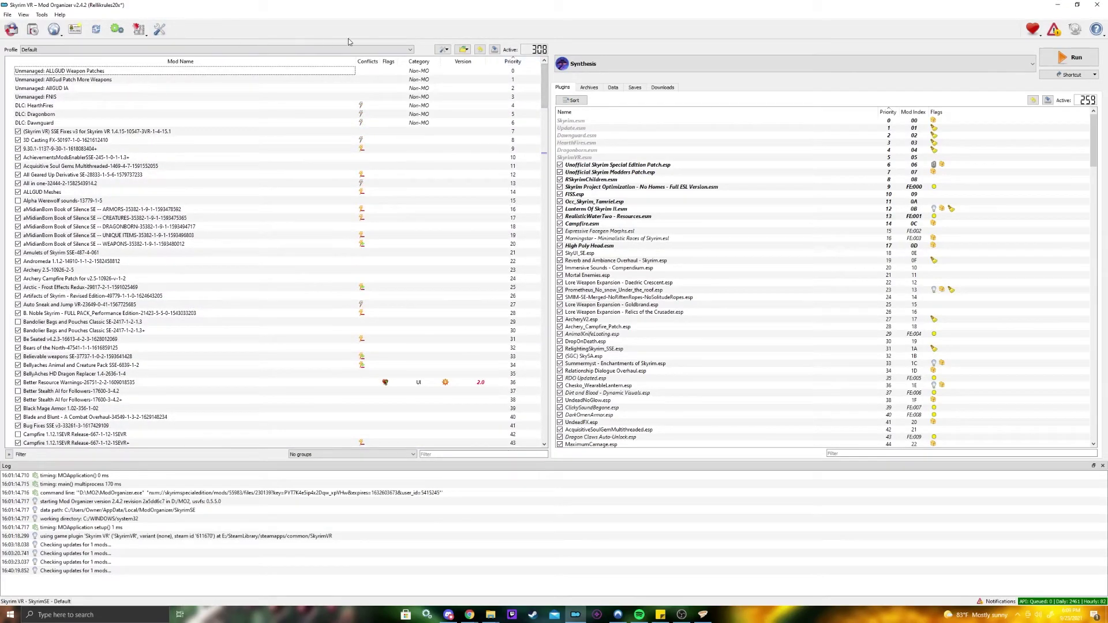